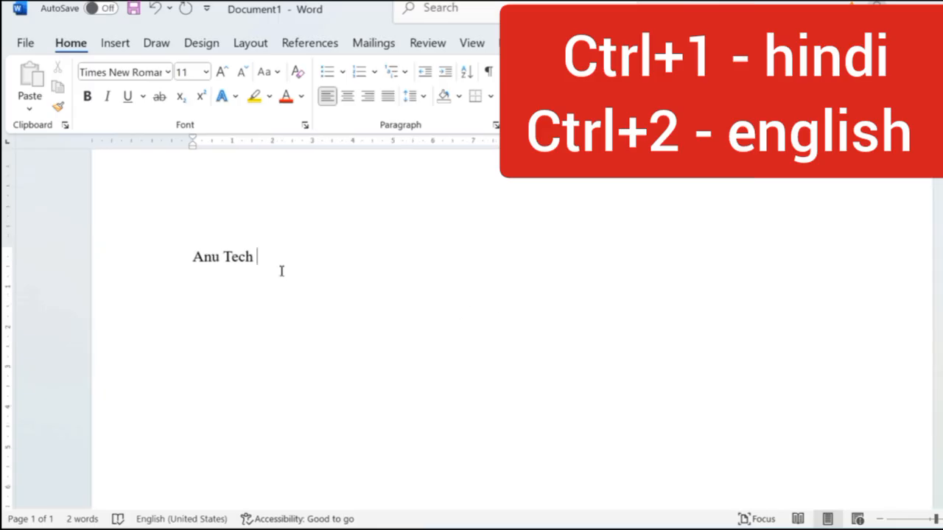
Step: Enlarge the text "Anu Tech" to 24 pt and place the insertion point after it
left_click(162, 268)
key("ctrl+shift+period")
key("ctrl+shift+period")
key("ctrl+shift+period")
key("ctrl+shift+period")
key("ctrl+shift+period")
key("ctrl+shift+period")
key("ctrl+shift+period")
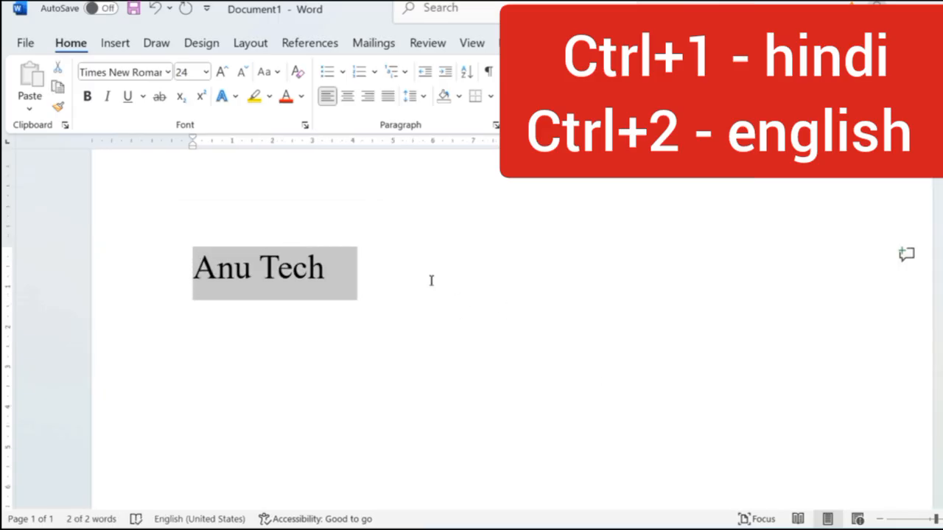
left_click(363, 279)
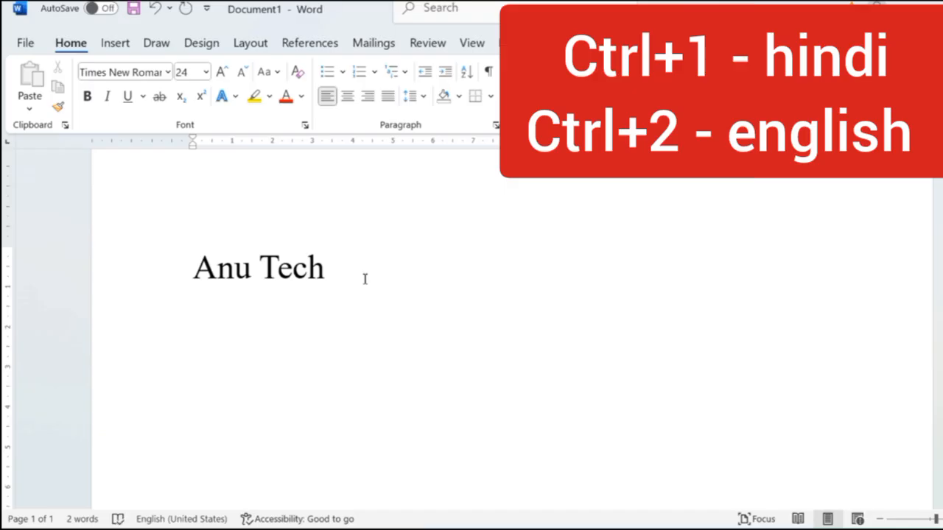
Step: Add "मेरा" in Kruti Dev 010 after "Anu Tech", followed by "Youtube" in Times New Roman
key("ctrl+1")
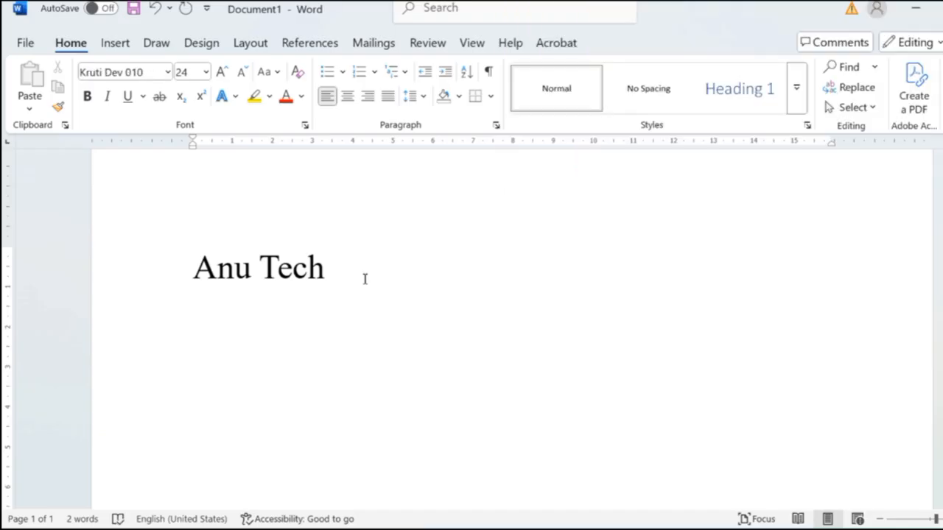
type("e")
type("sjk")
key("ctrl+2")
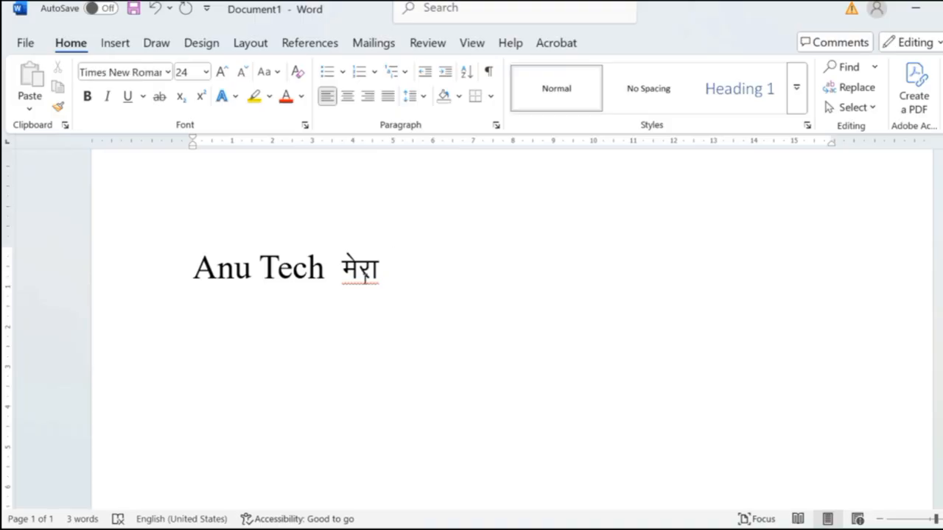
type("You")
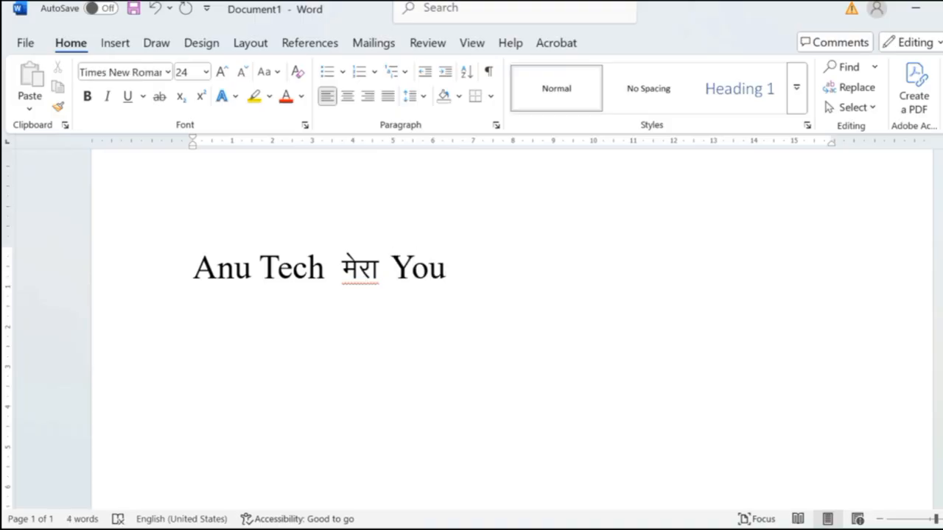
type("tube")
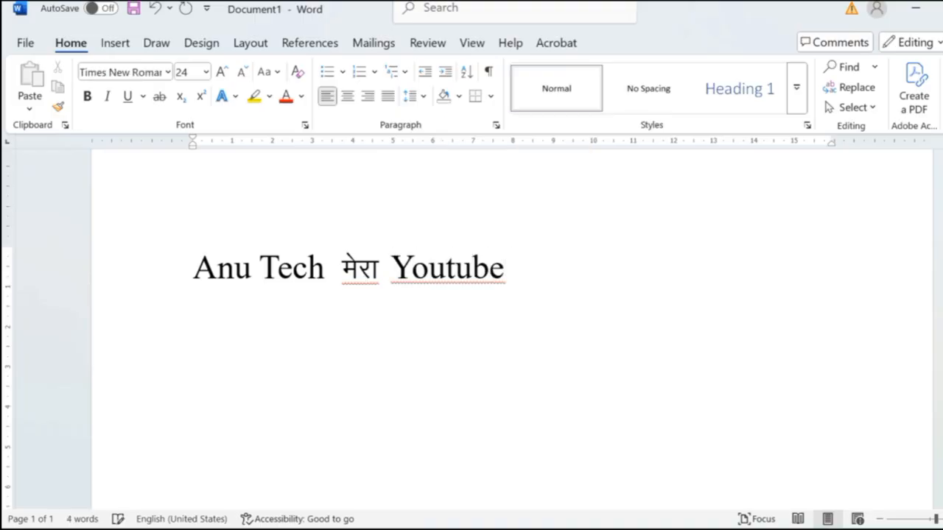
Step: Complete the first line with "चैनल है।" in Kruti Dev 010 and start a new line
key("ctrl+1")
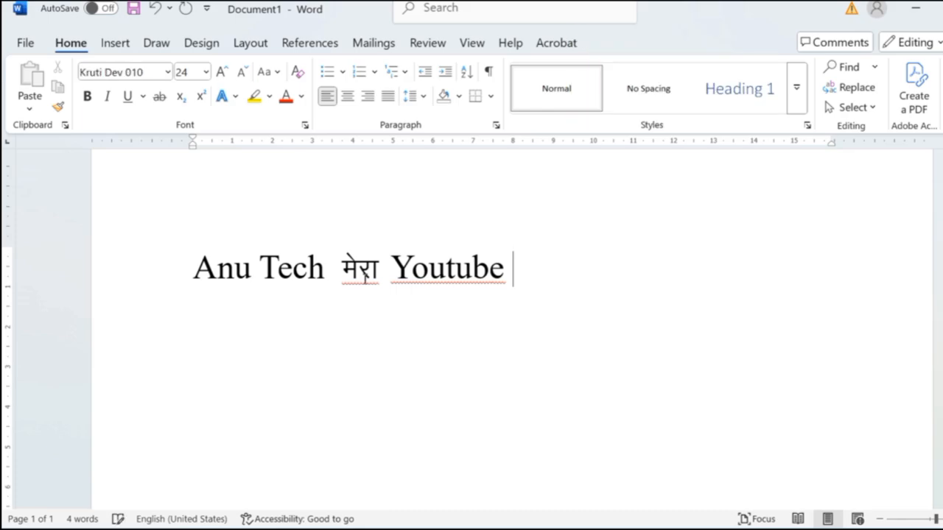
type("pSuy ")
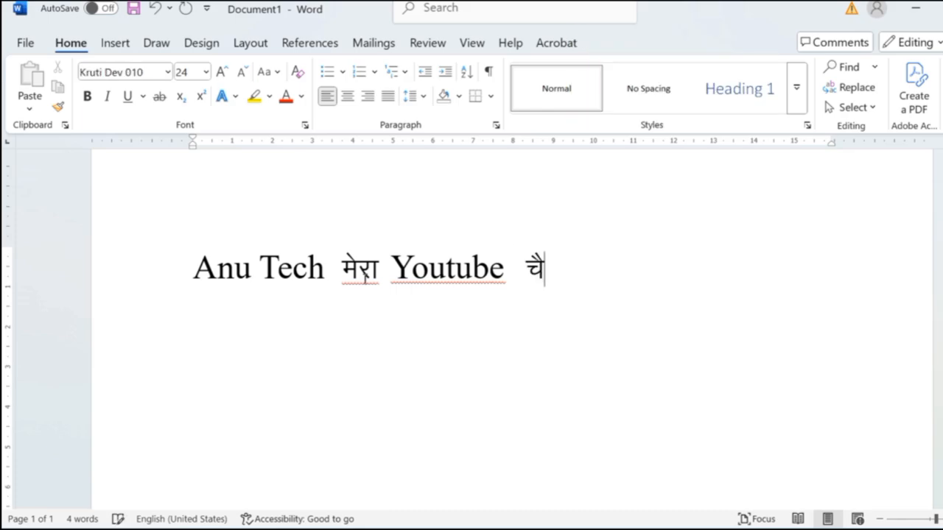
type("g")
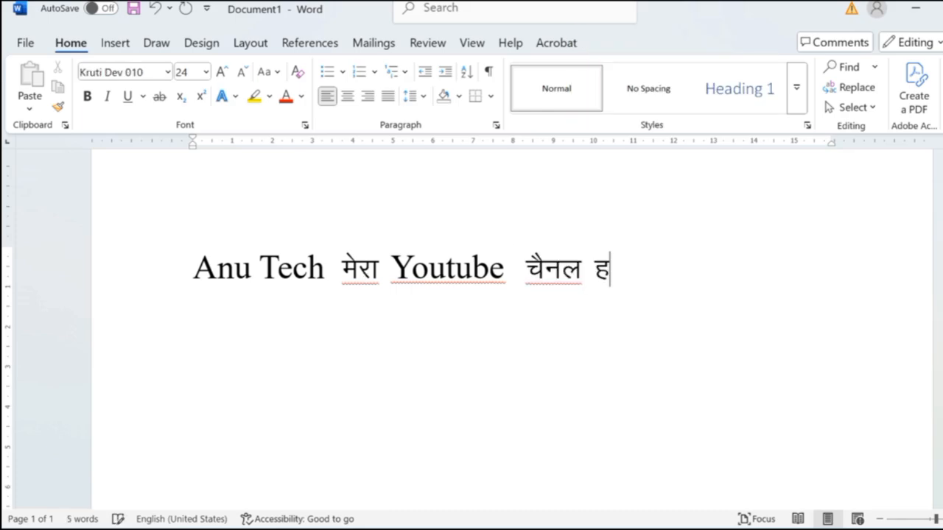
type("S")
type("A")
key("Return")
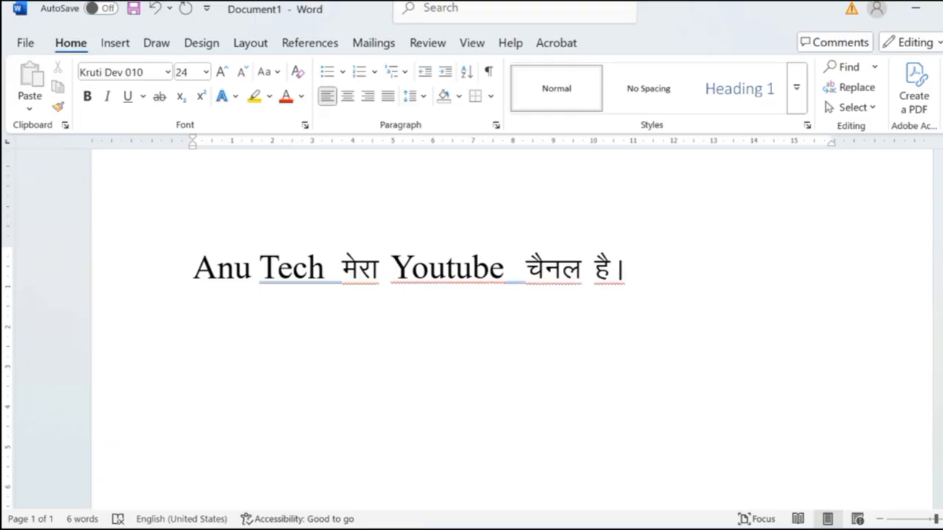
Step: Enter "कृपया" in Kruti Dev 010 at the beginning of the second line
type("d`i;")
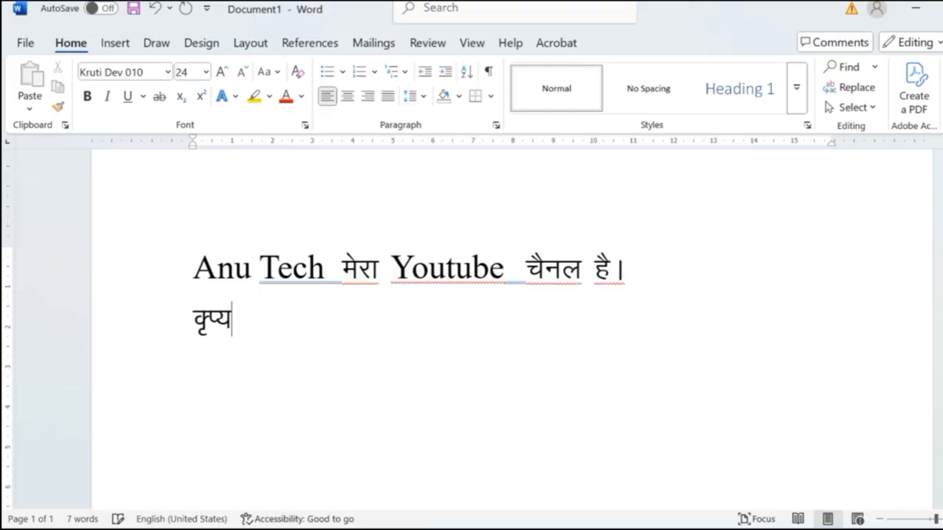
key("BackSpace")
key("BackSpace")
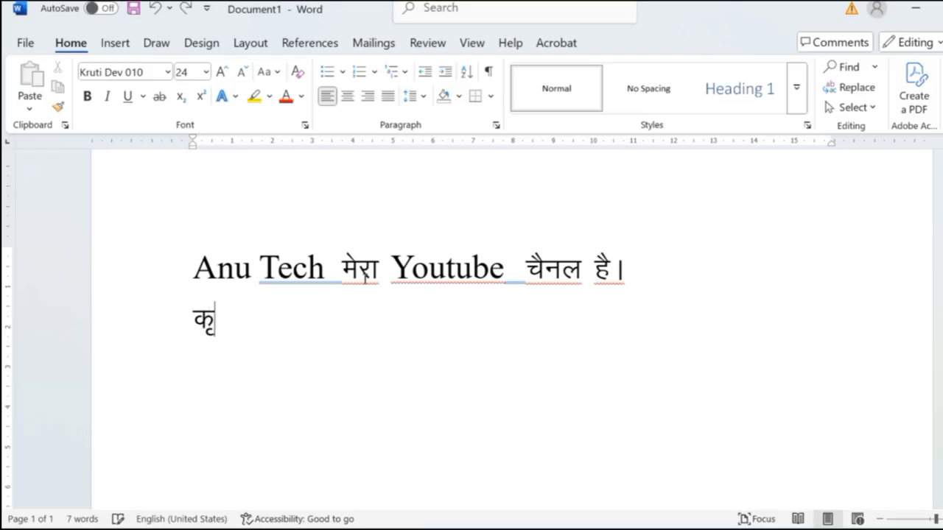
type("i;")
key("BackSpace")
type("k ")
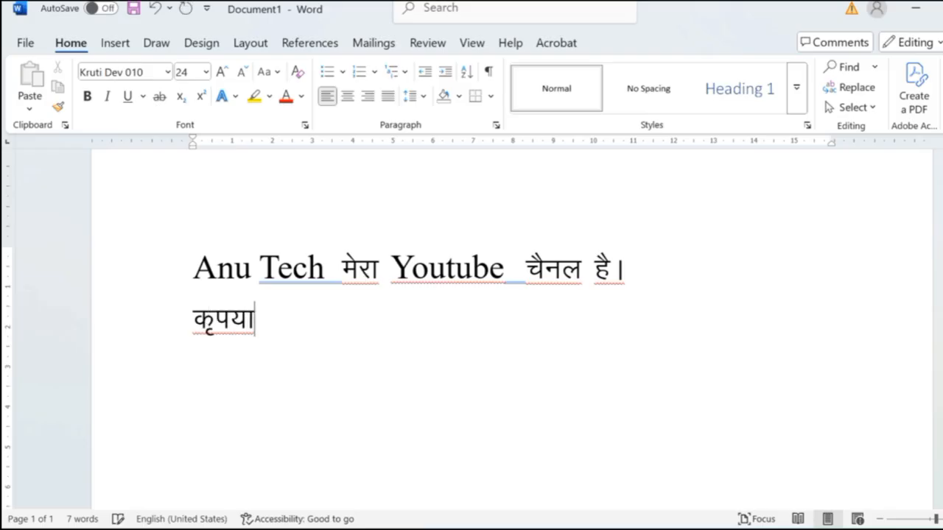
Step: Continue the second line with "Chanal" and "Subscibe" in Times New Roman, placing "को" in Kruti Dev 010 between them
type("Ch")
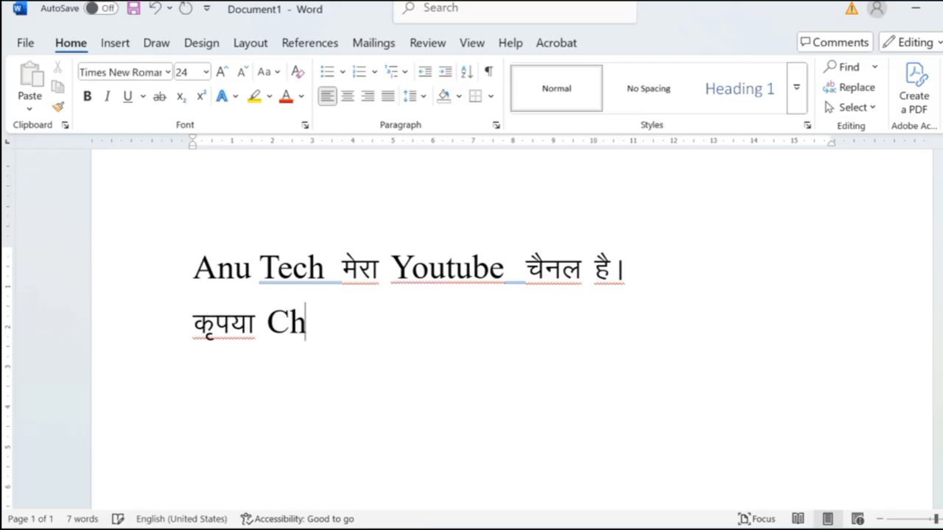
type("anal")
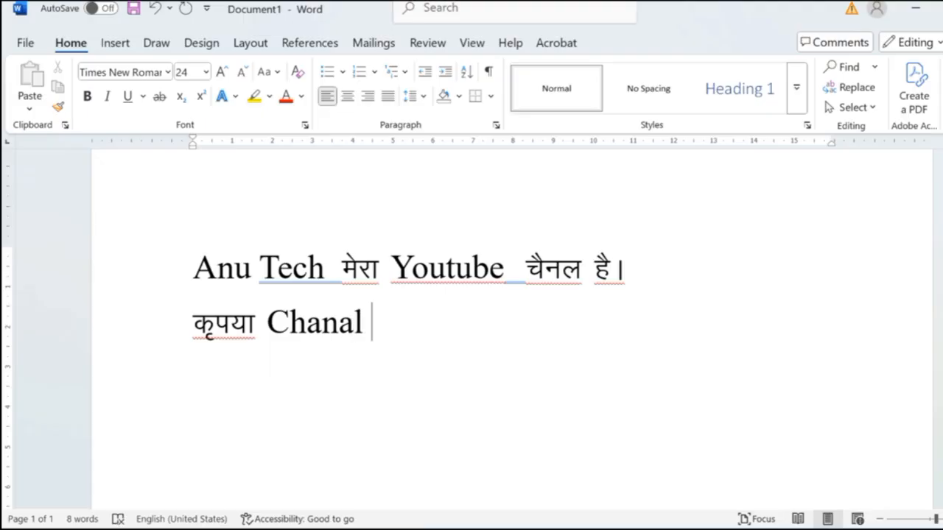
key("alt+shift")
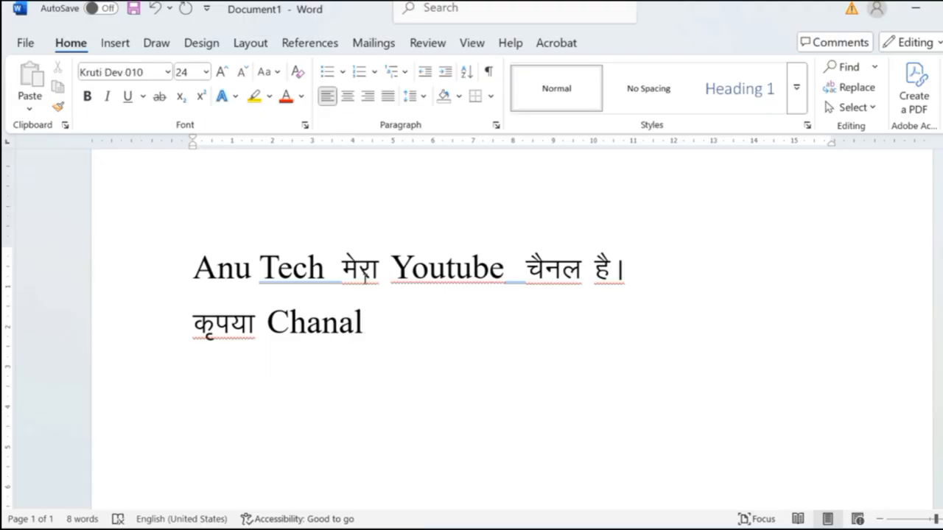
type("dks")
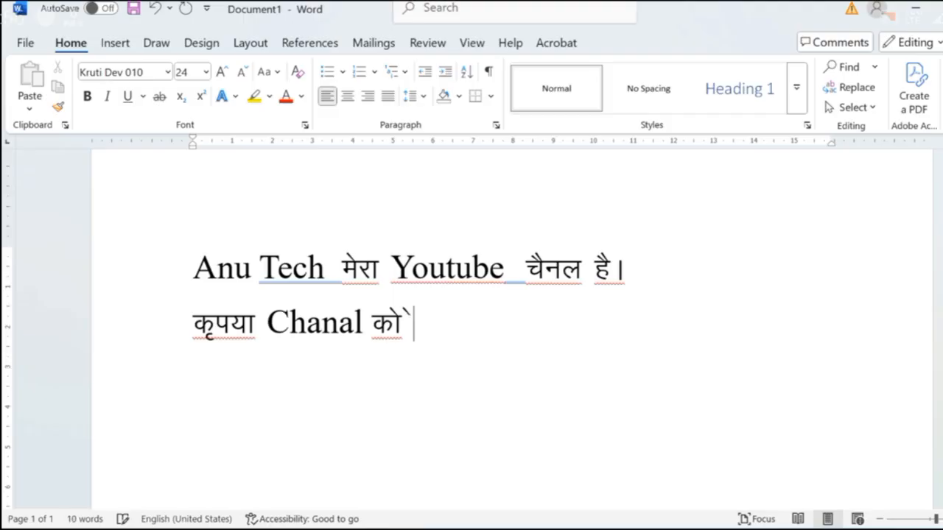
key("alt+shift")
type("S")
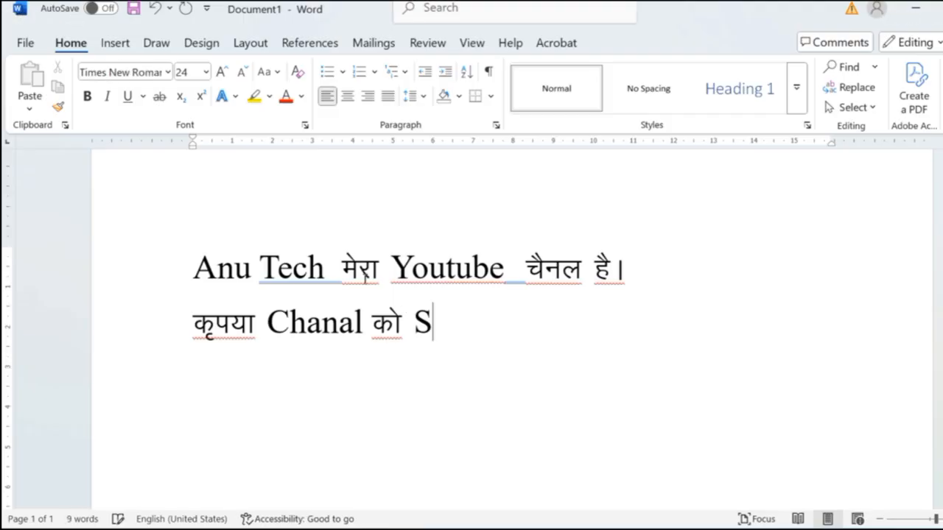
type("ubscibe")
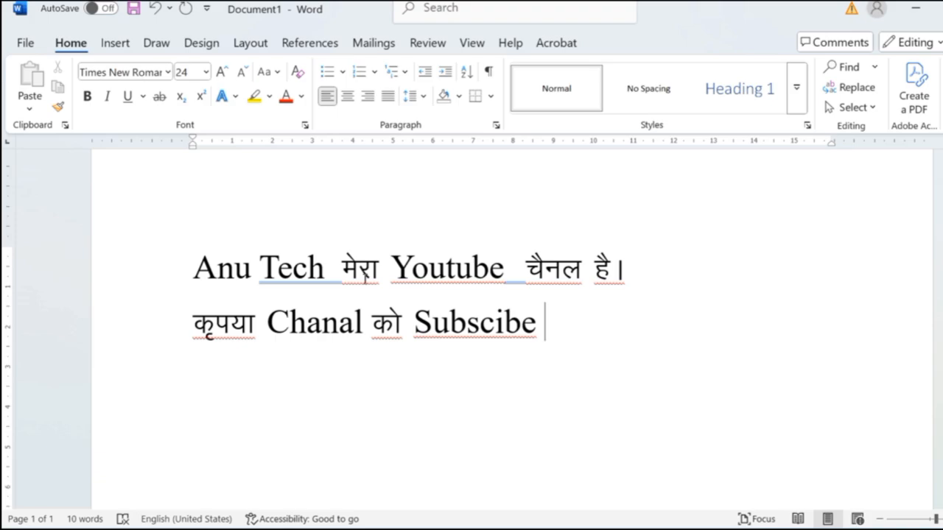
Step: End the second line with "करें।" in Kruti Dev 010 and start a new line
key("alt+k")
type("djs")
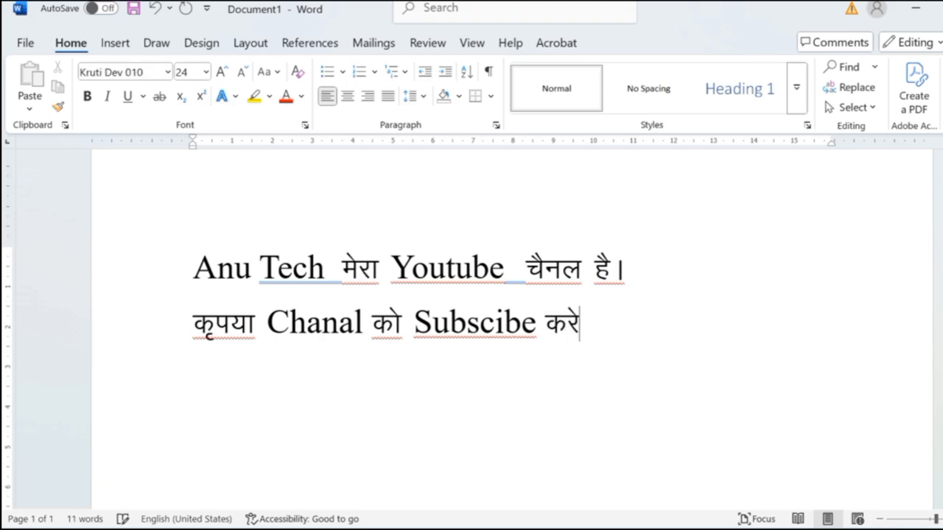
type("A")
key("Return")
Step: Test switching between Kruti Dev 010 and Times New Roman with filler text below the two sentences, and delete that text
type("jdkfja;l")
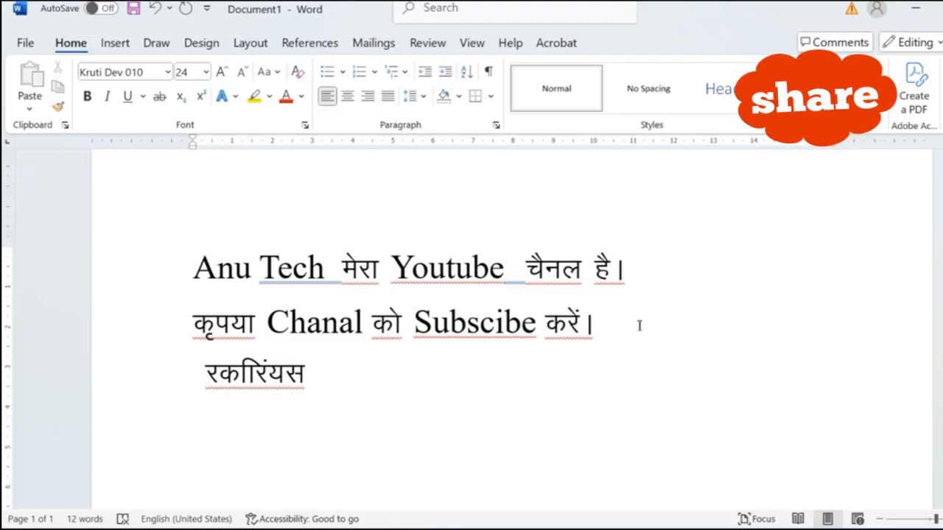
key("ctrl+space")
type("jdfjakjf")
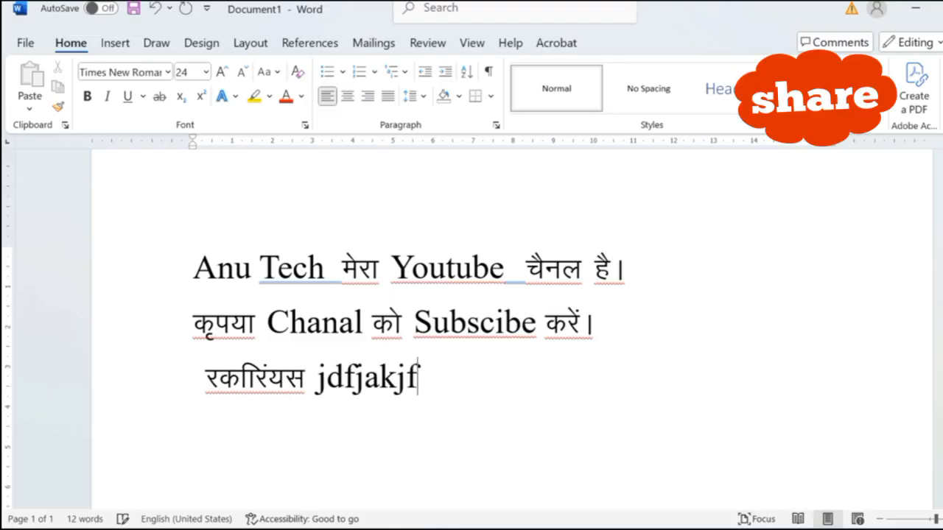
type(" asfsdfkljs")
key("ctrl+space")
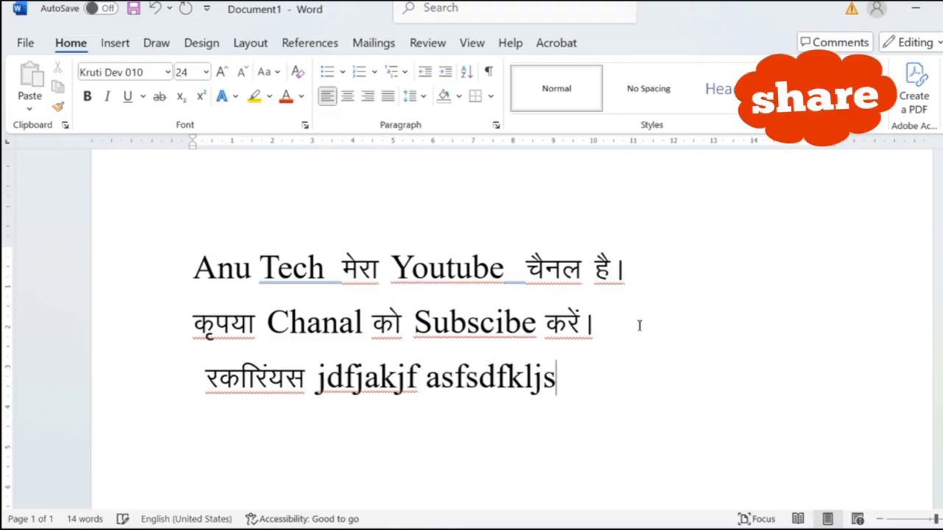
type("fdakfhkhkhkfjf;flsajfda f")
key("Return")
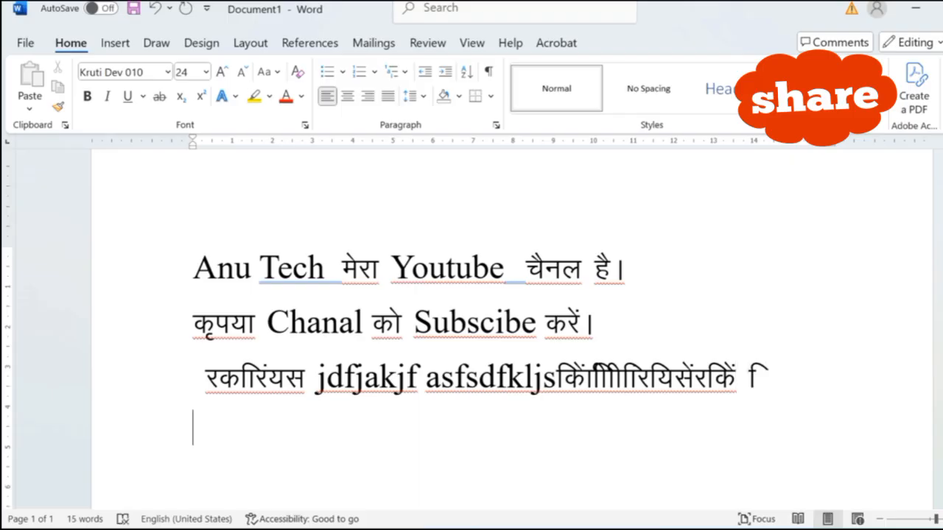
type("dhfhfj")
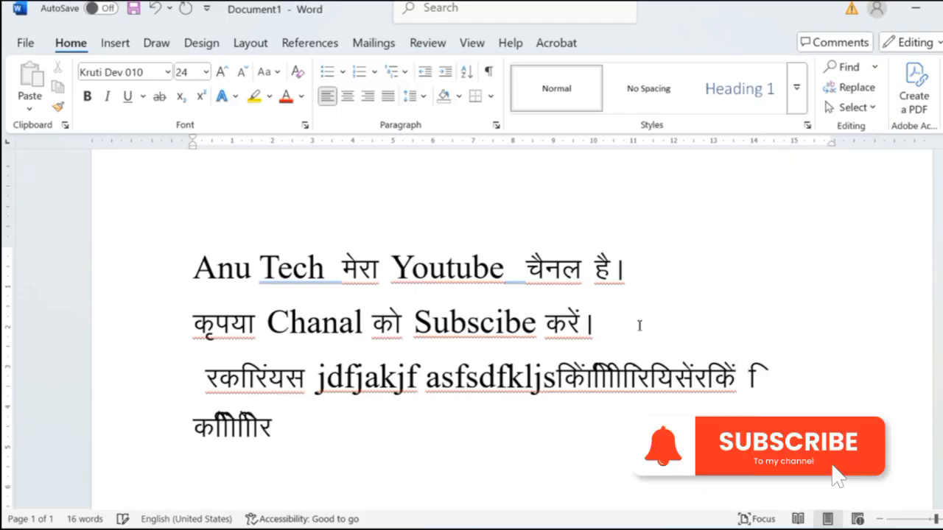
type("sahfdhdf")
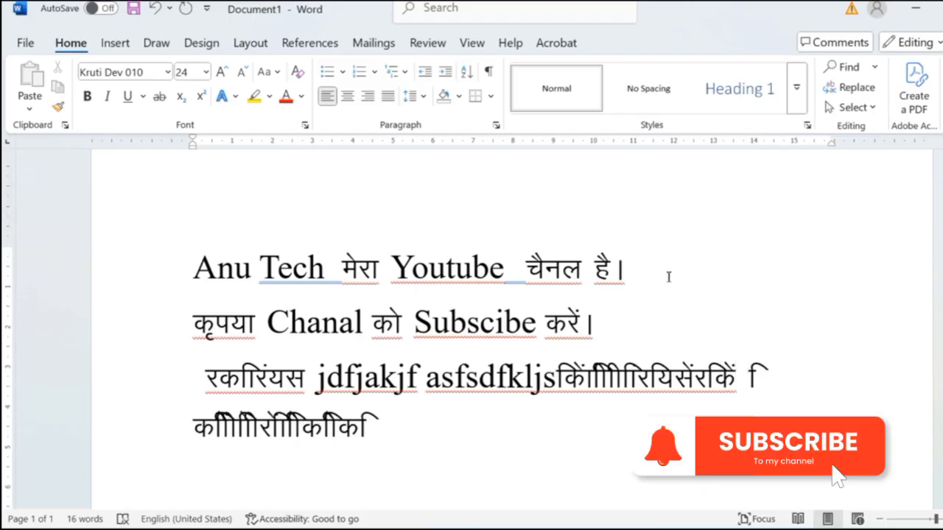
left_click_drag(380, 427, 206, 383)
key("Delete")
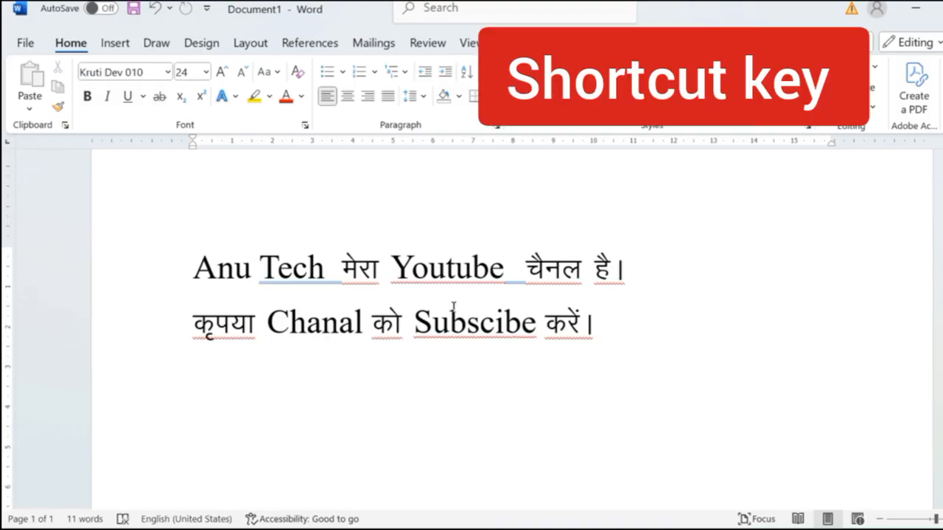
left_click(170, 71)
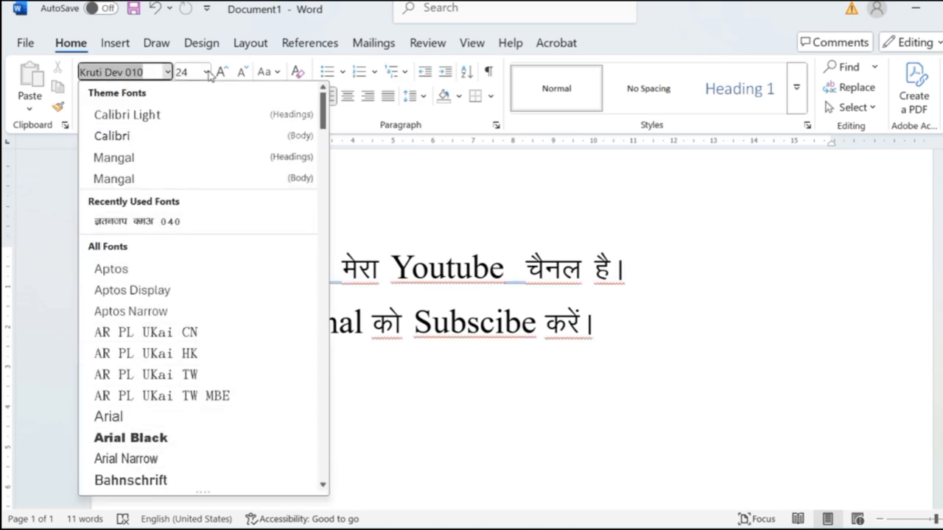
left_click(495, 225)
left_click(617, 330)
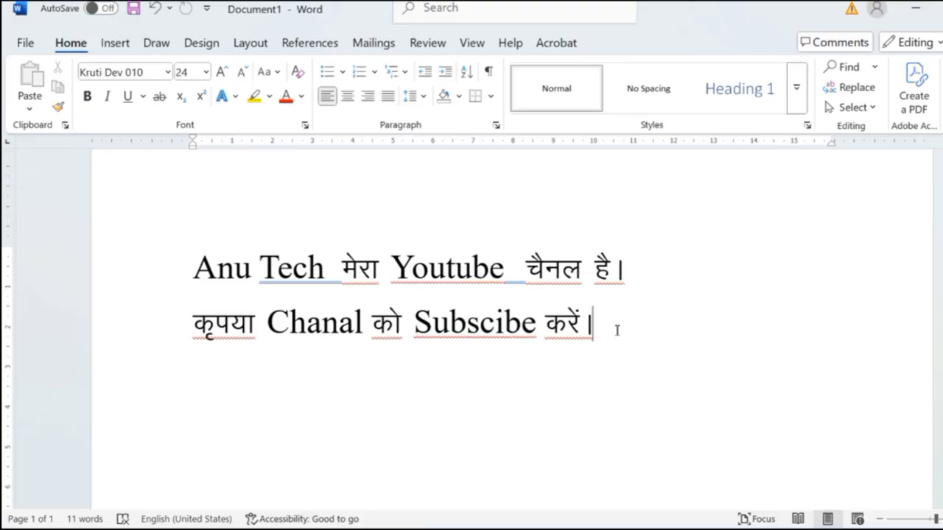
left_click(168, 71)
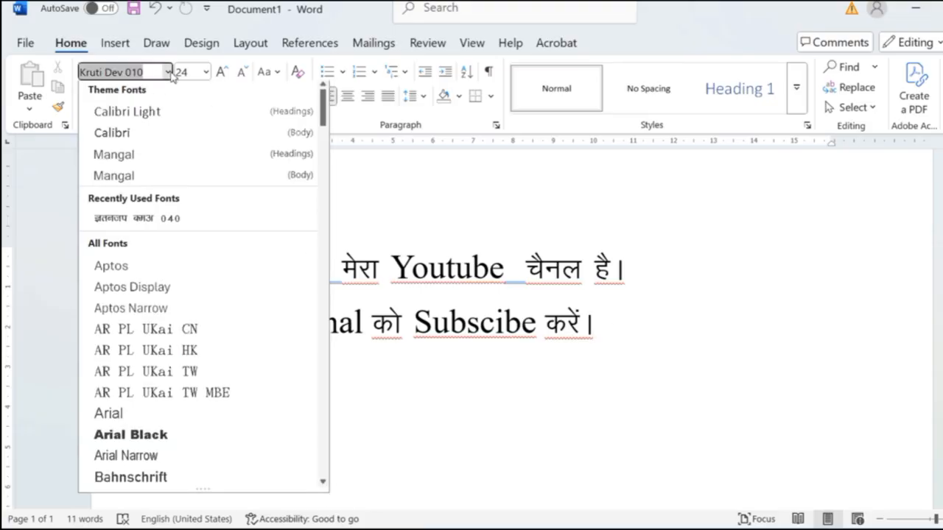
left_click(401, 400)
key("Return")
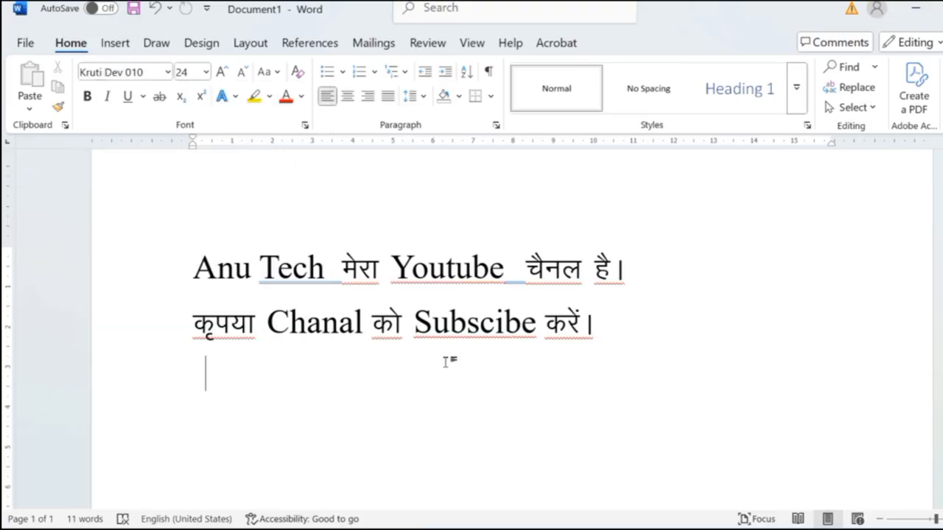
Step: Open the Word Options and show the ribbon and keyboard shortcut customization settings
key("alt+f")
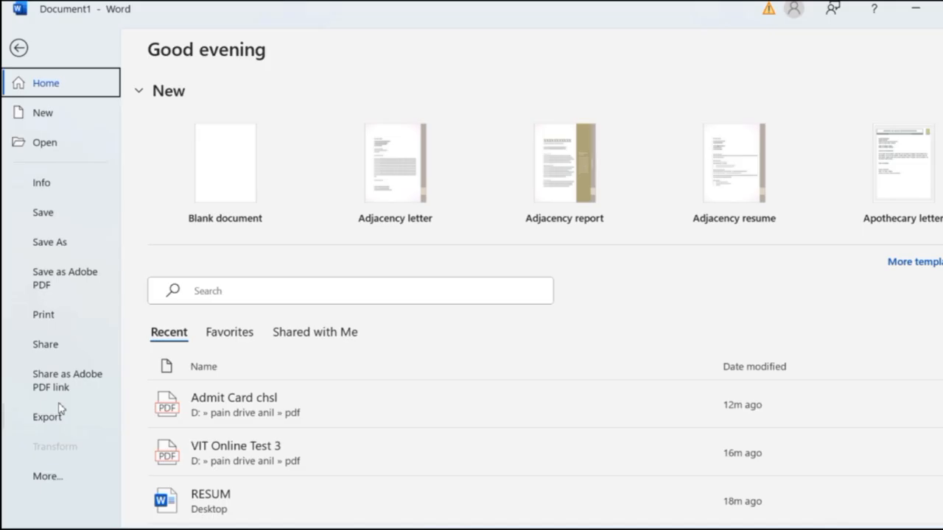
left_click(48, 478)
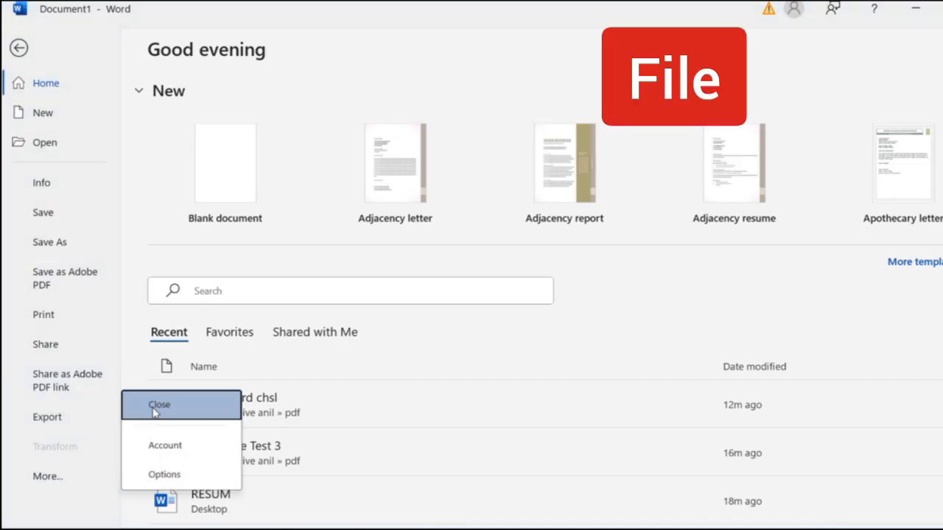
left_click(164, 476)
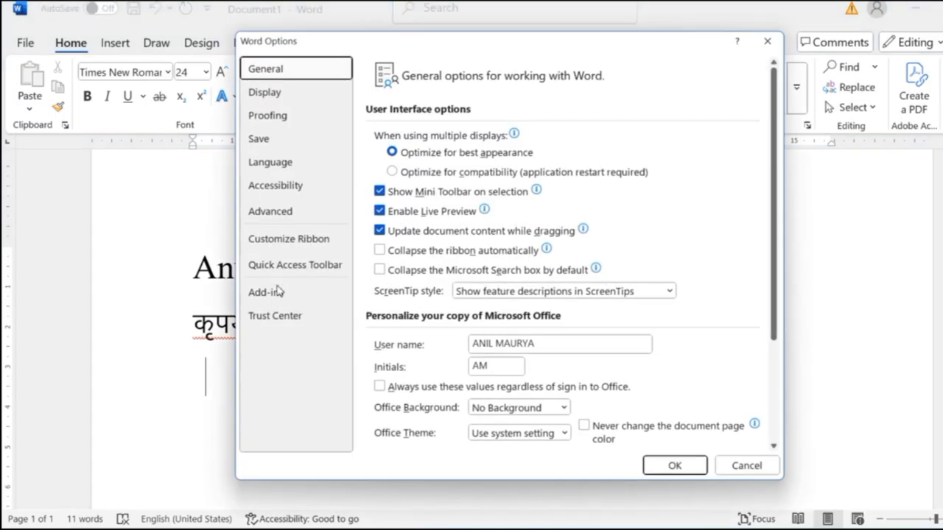
left_click_drag(551, 37, 527, 15)
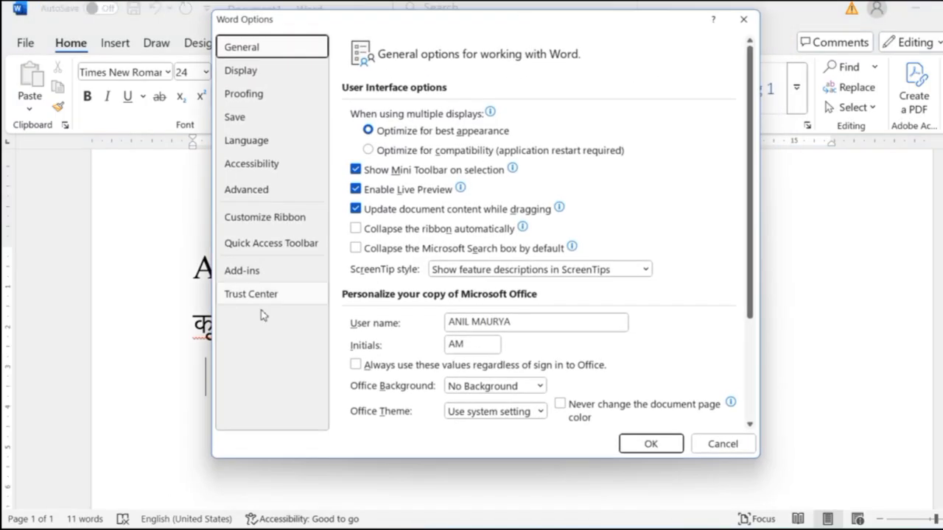
left_click(248, 218)
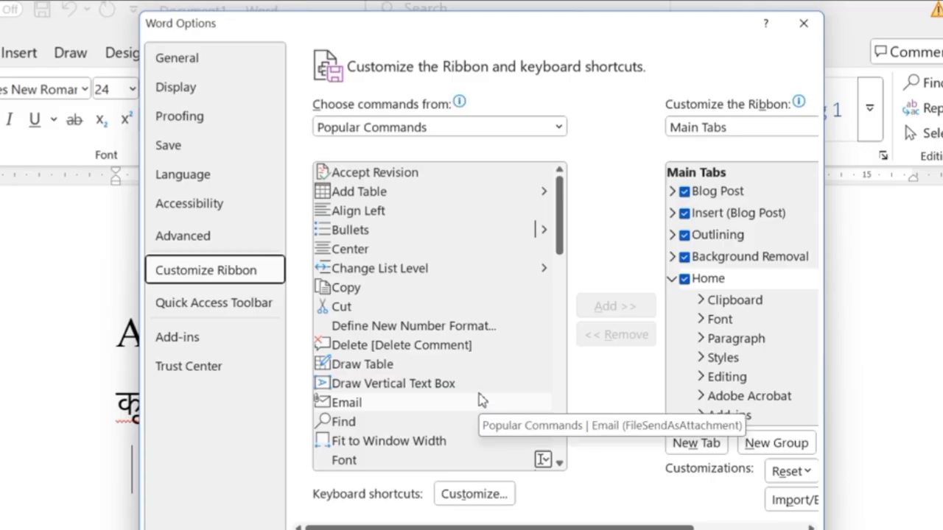
Step: Open the keyboard shortcut customization and choose the Fonts category to list the installed fonts
scroll(479, 394, "down", 6)
scroll(391, 296, "down", 7)
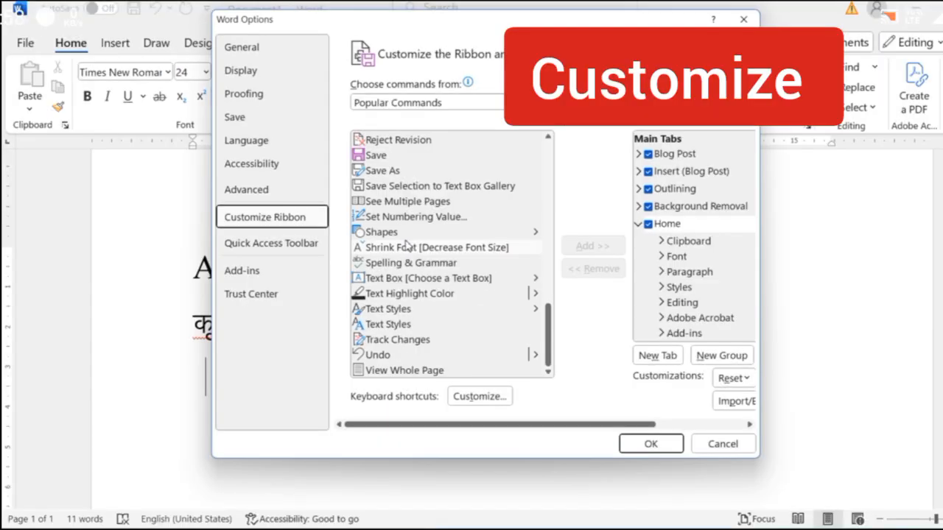
scroll(391, 299, "up", 2)
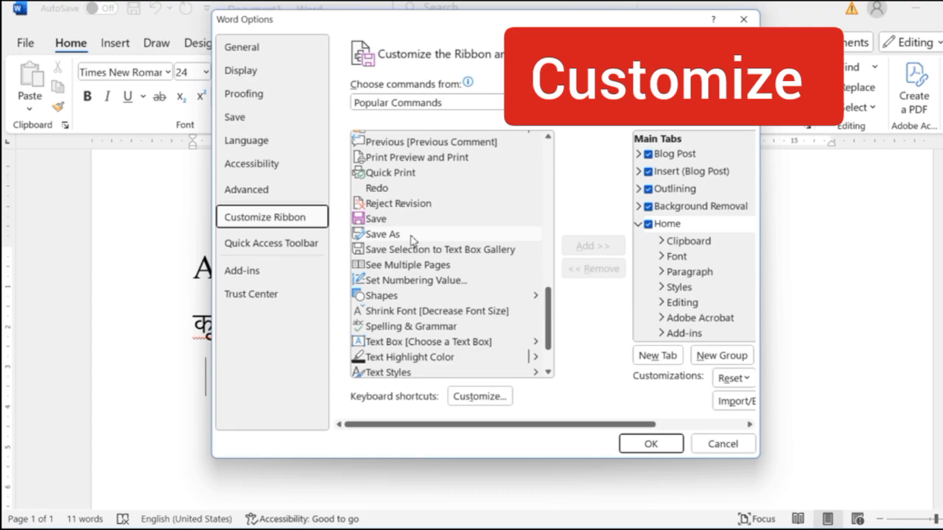
left_click(477, 398)
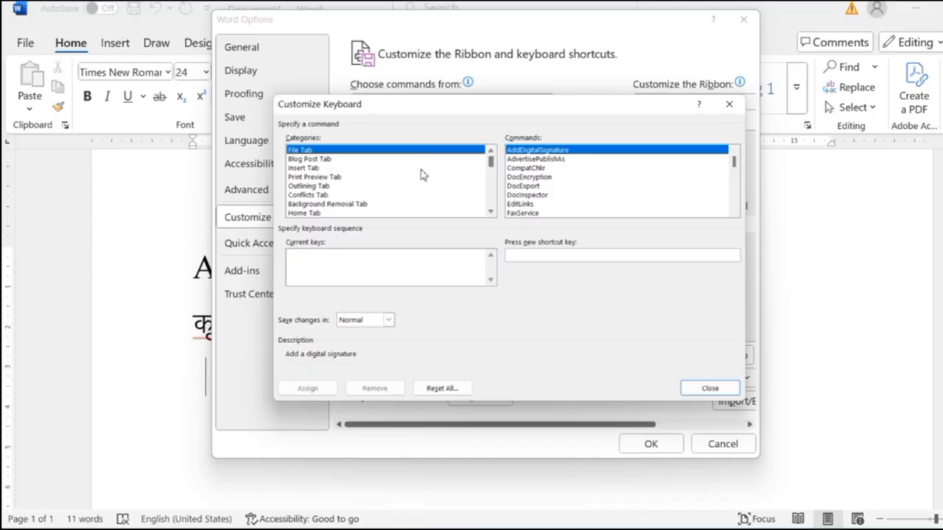
scroll(378, 184, "down", 10)
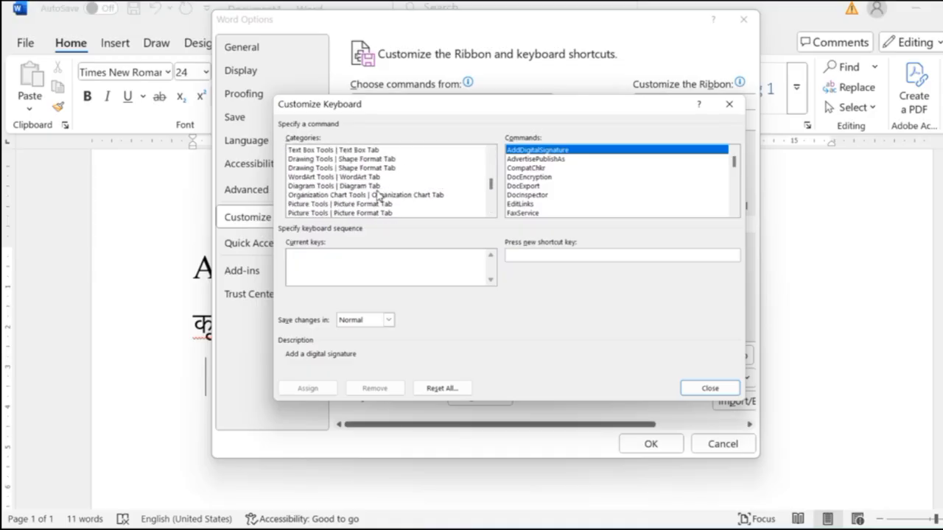
scroll(379, 199, "down", 2)
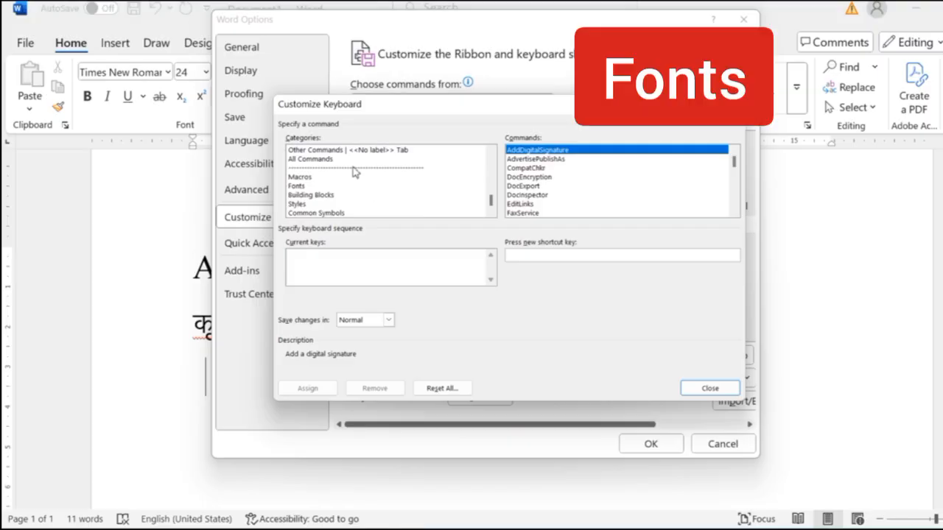
left_click(298, 187)
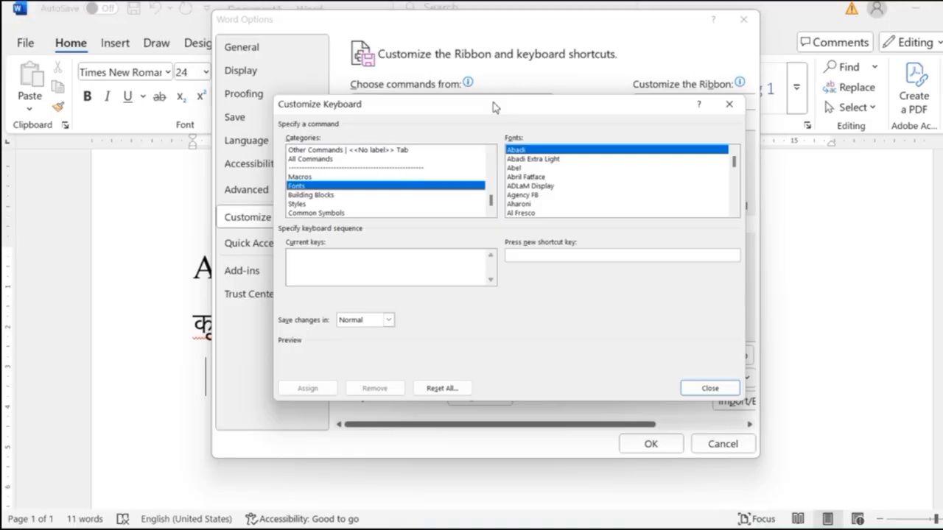
left_click_drag(493, 107, 512, 133)
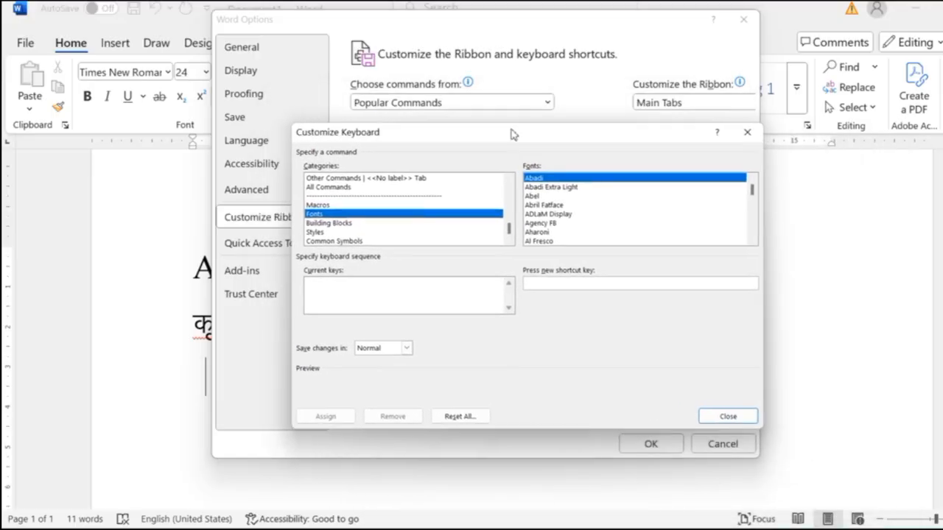
Step: Find and select Times New Roman in the list of fonts
left_click(546, 207)
key("t")
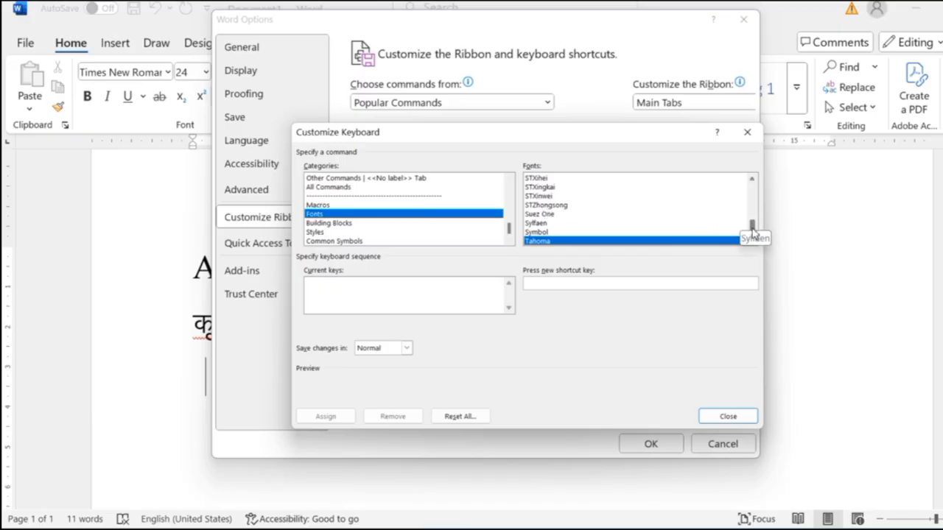
left_click_drag(752, 233, 750, 227)
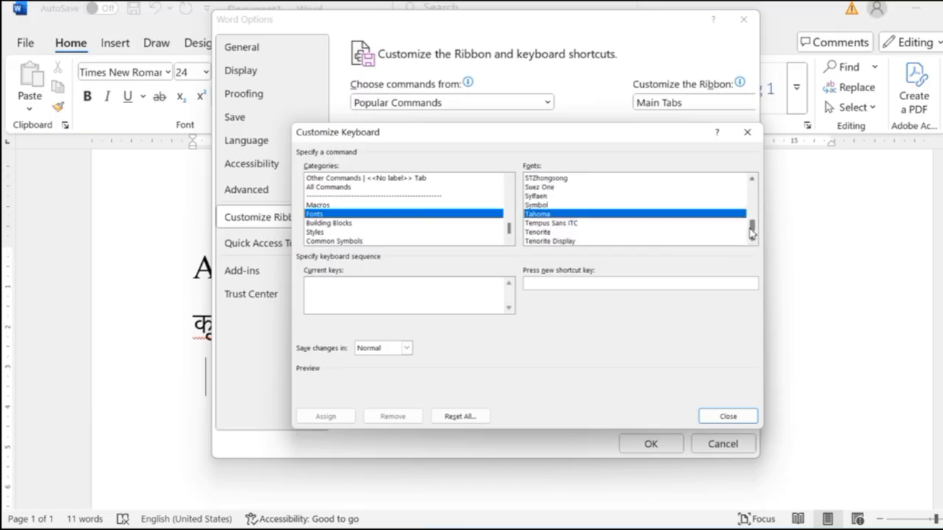
scroll(677, 214, "down", 2)
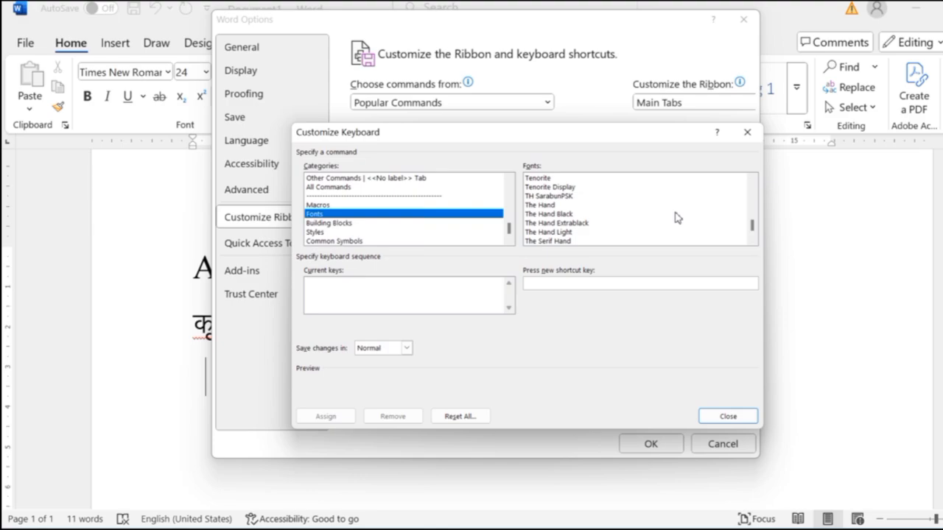
scroll(677, 217, "up", 2)
left_click(677, 215)
scroll(677, 217, "down", 1)
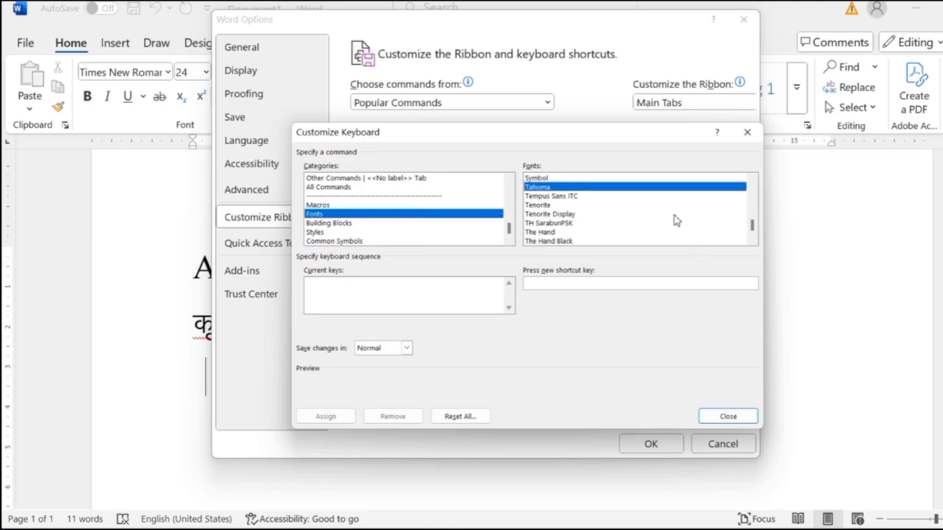
scroll(676, 219, "down", 1)
scroll(677, 222, "down", 1)
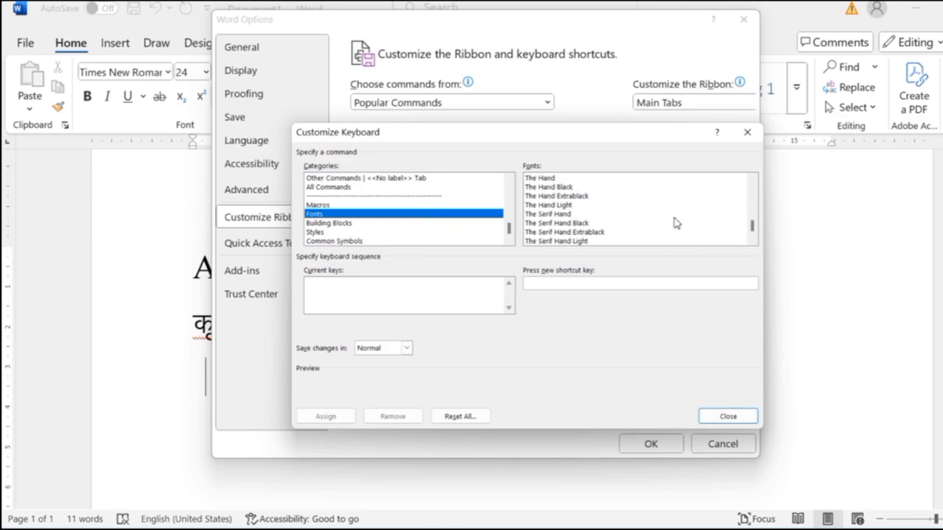
key("Down")
key("Down")
key("Down")
key("Down")
key("Down")
key("Down")
key("Down")
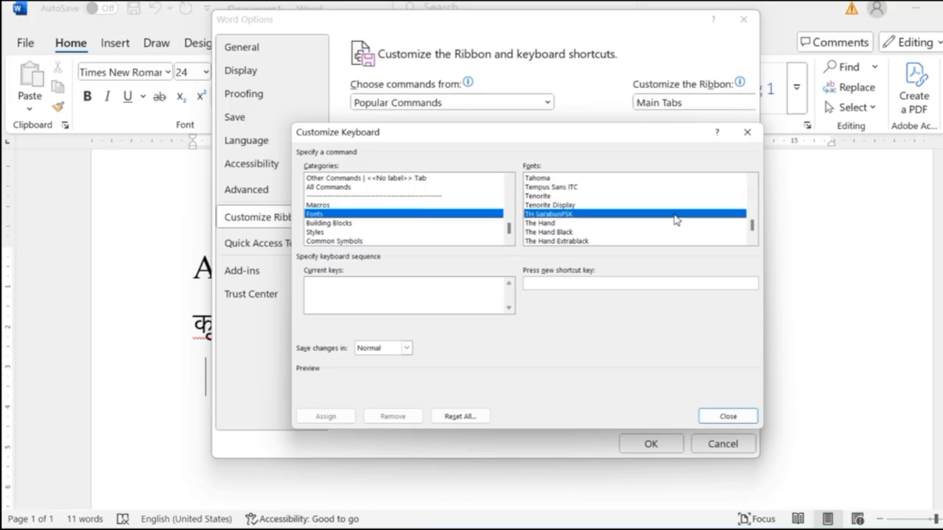
key("Down")
key("Down")
key("Down")
key("Down")
key("Down")
key("Down")
key("Down")
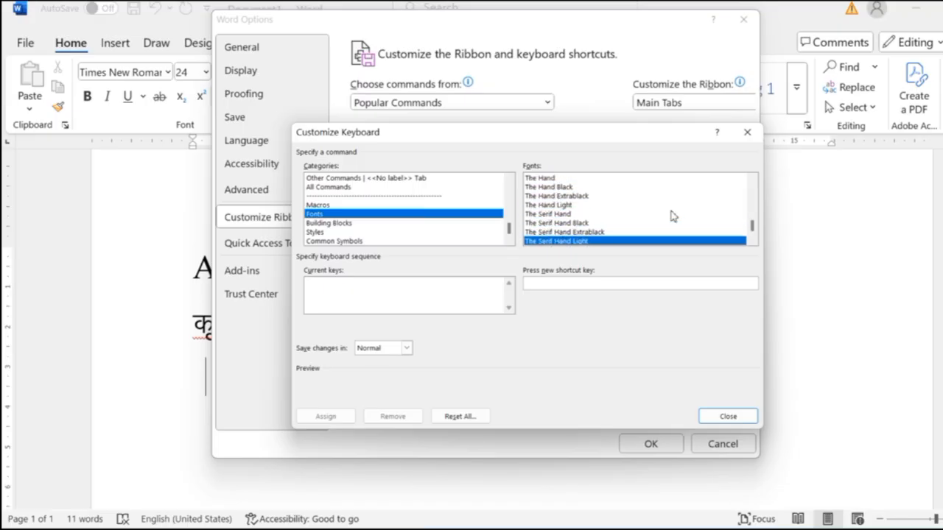
left_click(562, 234)
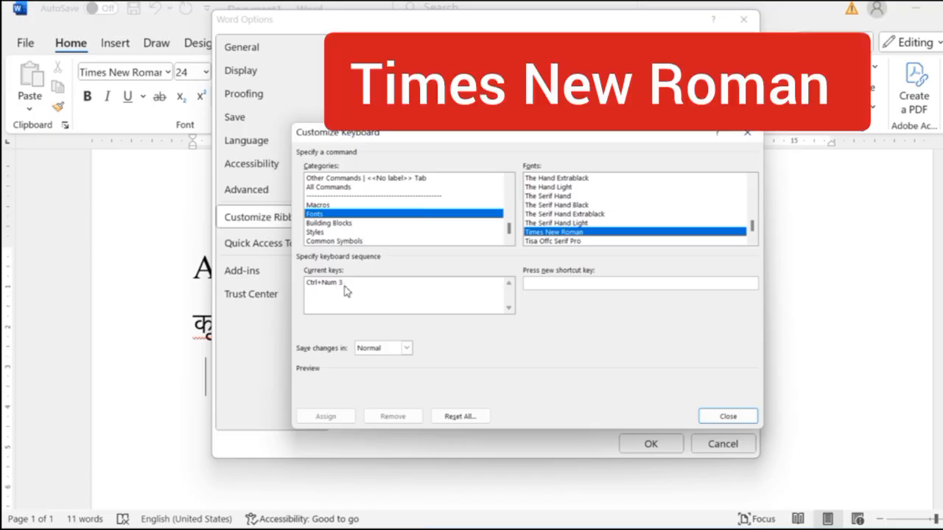
Step: Assign Ctrl+Num 2 as a new shortcut for Times New Roman after trying Ctrl+Num 1
left_click(345, 290)
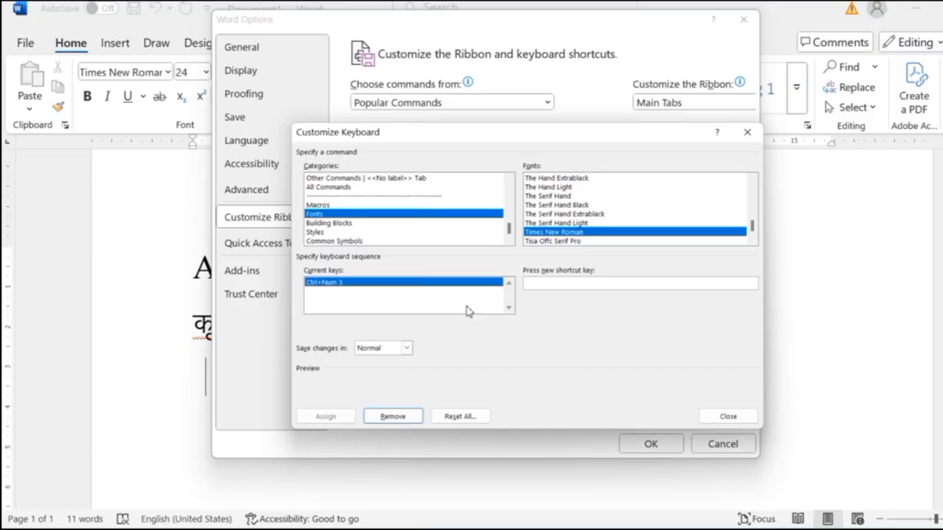
left_click(538, 286)
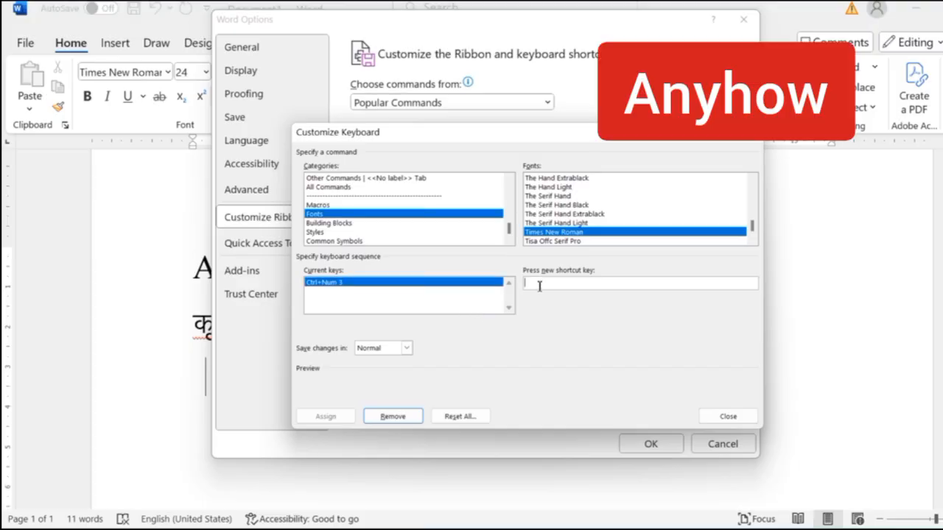
key("ctrl+KP_1")
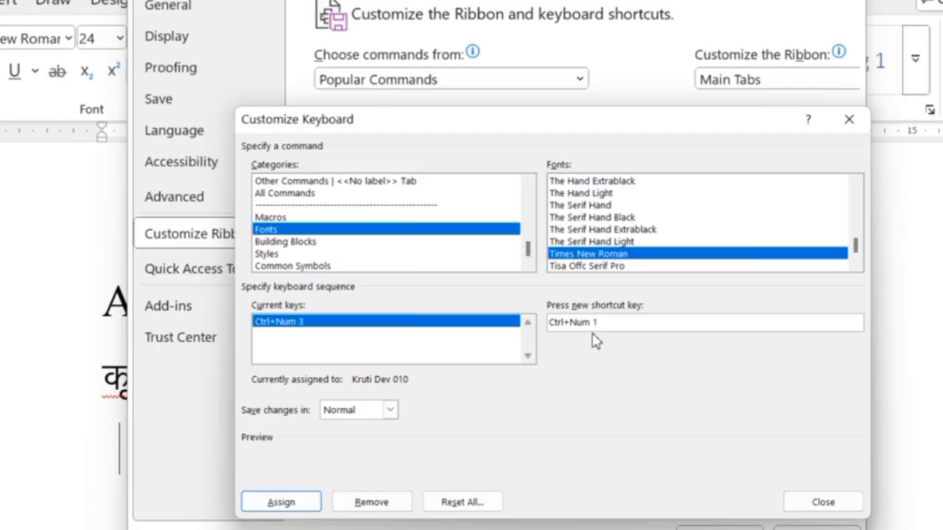
key("BackSpace")
key("ctrl+KP_2")
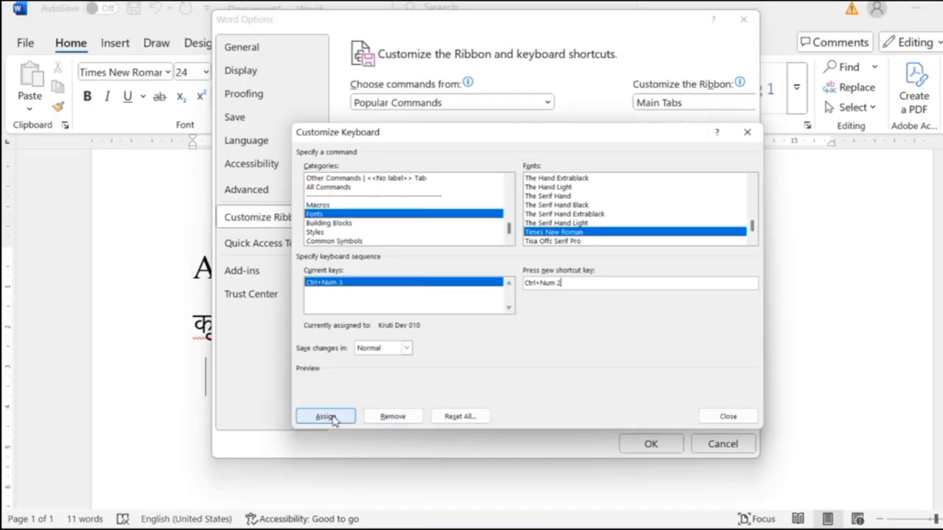
left_click(326, 417)
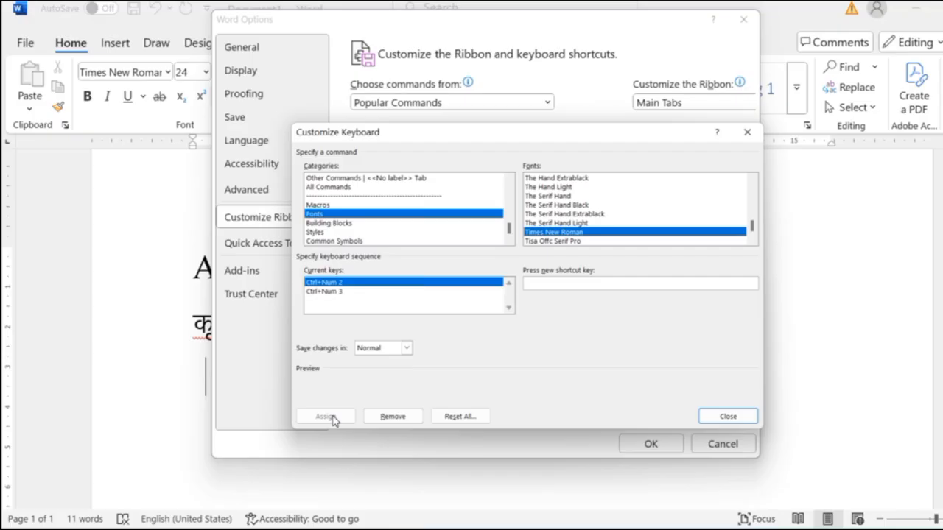
Step: Remove the Ctrl+Num 3 shortcut from Times New Roman and close the keyboard customization
left_click(324, 291)
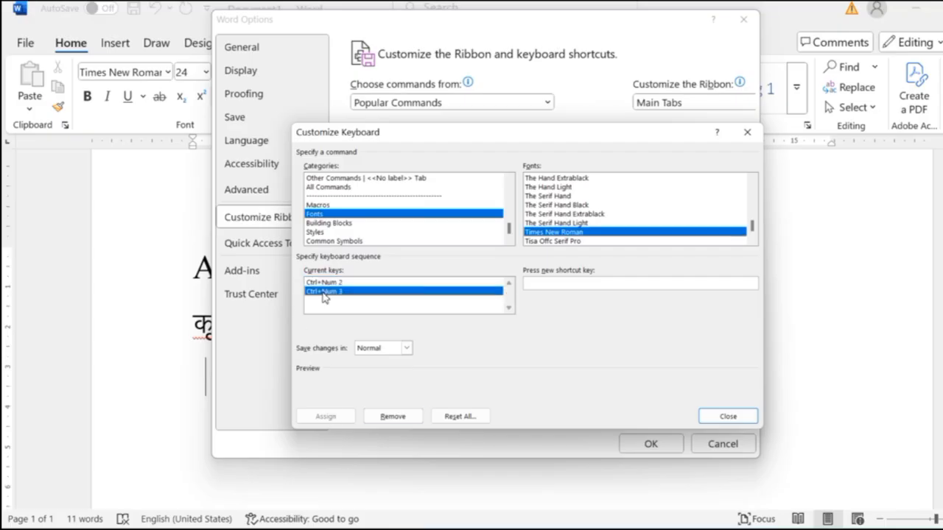
left_click(401, 418)
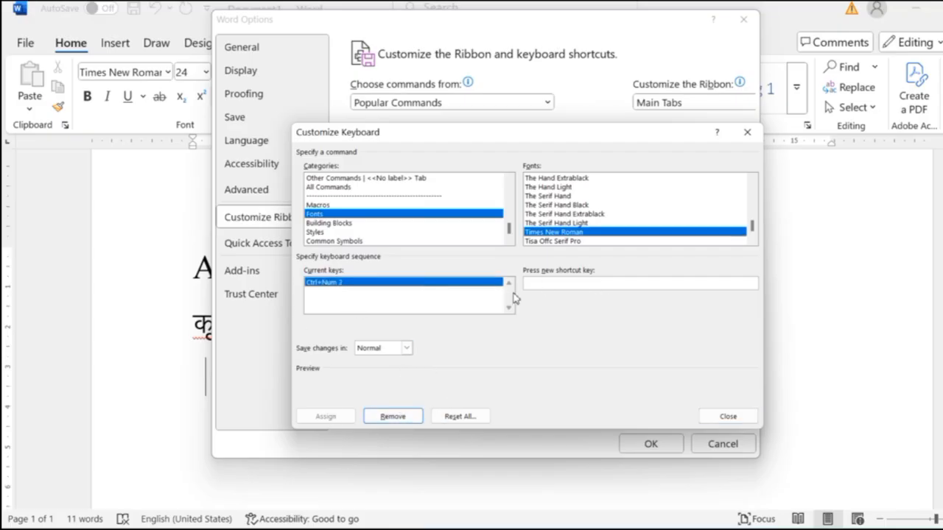
left_click(716, 419)
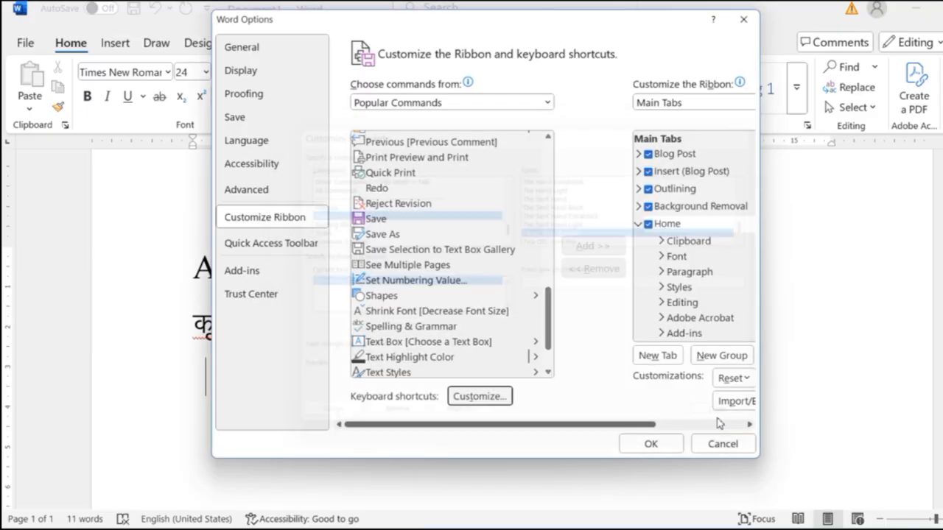
Step: Reopen the keyboard shortcut customization and select Kruti Dev 010 in the Fonts category
left_click(479, 397)
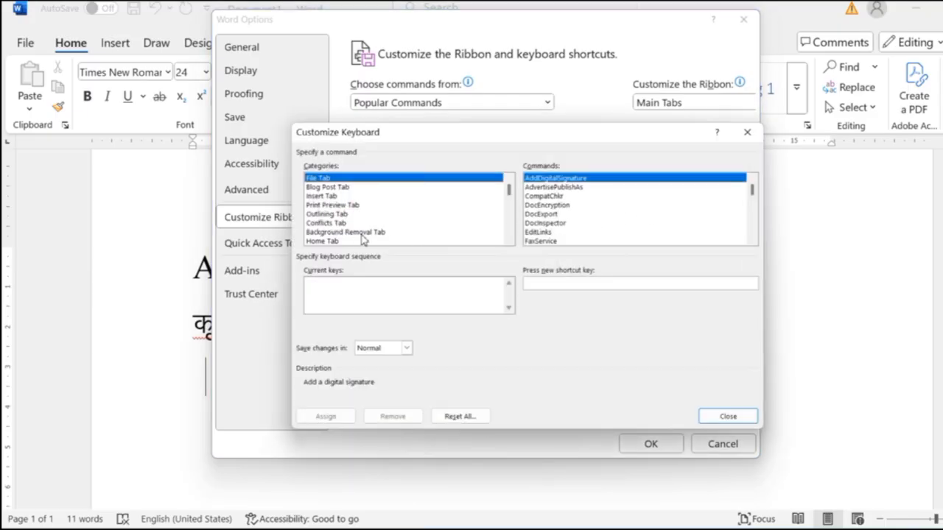
scroll(368, 228, "down", 15)
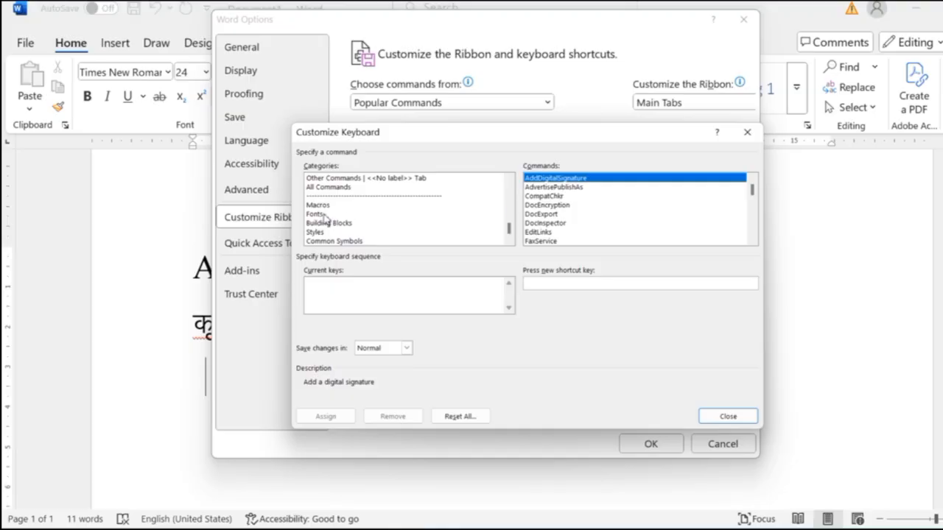
left_click(317, 215)
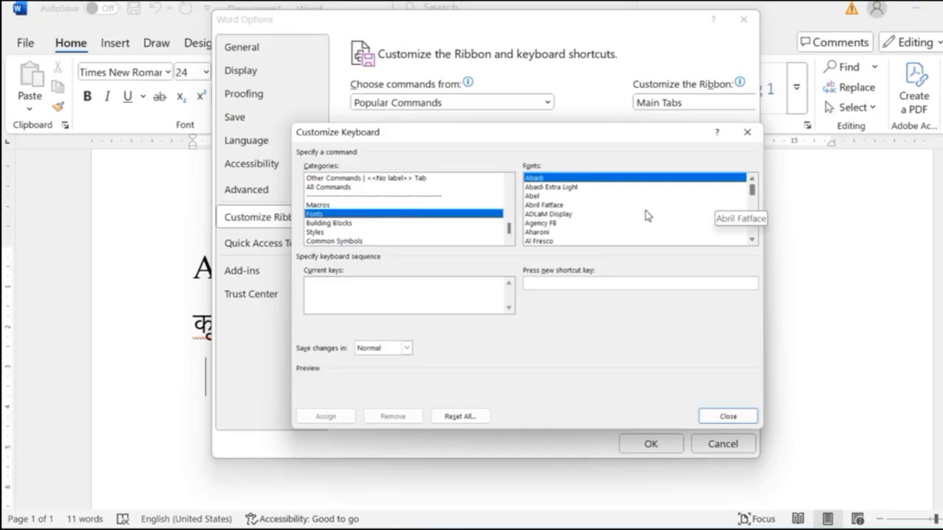
left_click(567, 214)
key("k")
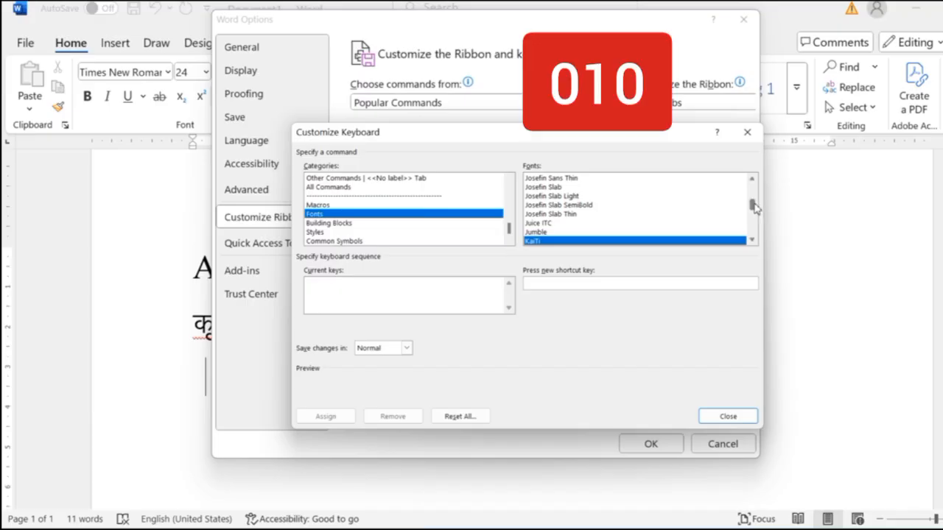
left_click_drag(753, 204, 752, 205)
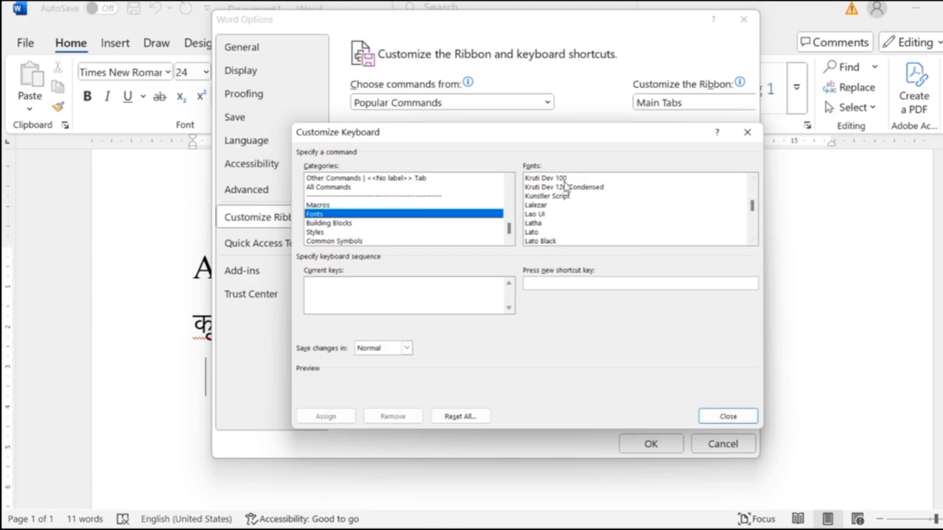
scroll(592, 198, "up", 1)
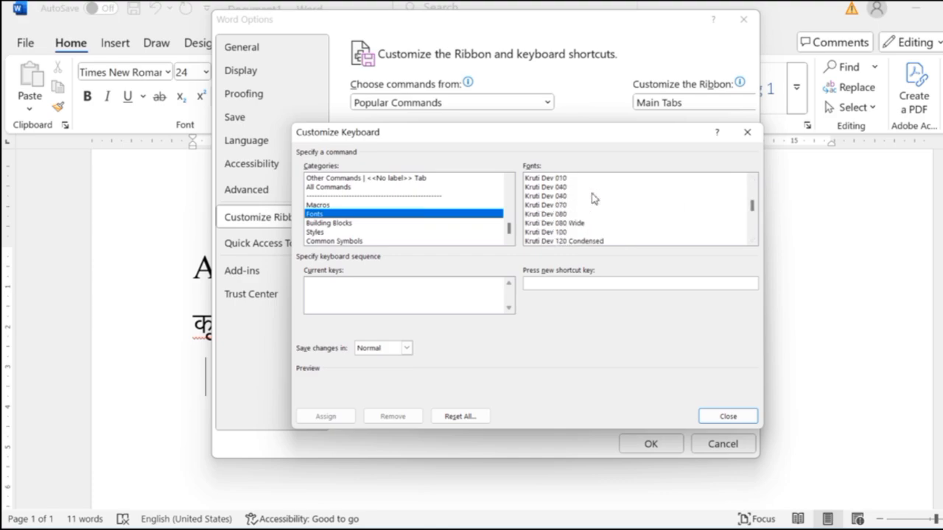
left_click(551, 178)
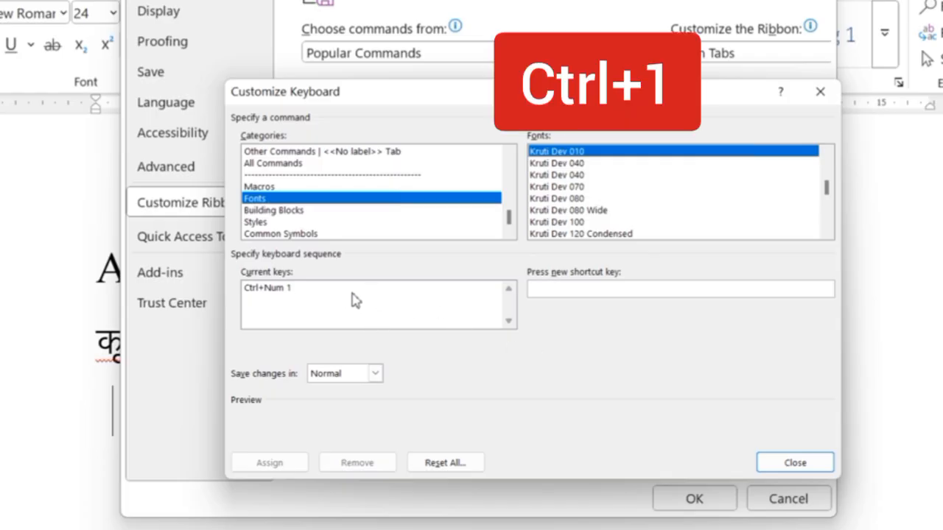
Step: Remove the Ctrl+Num 1 shortcut from Kruti Dev 010, assign Ctrl+Num 1 to it again and close the keyboard customization
left_click(593, 293)
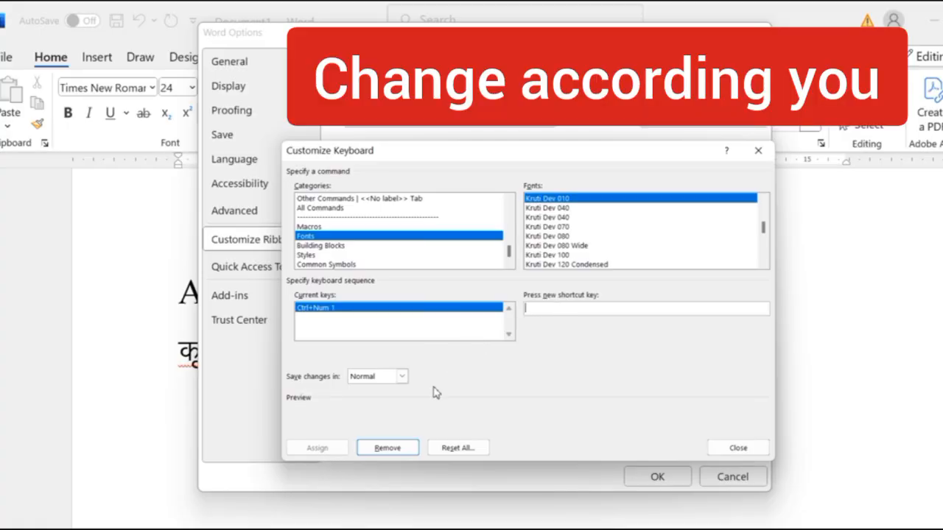
left_click(387, 448)
left_click(557, 312)
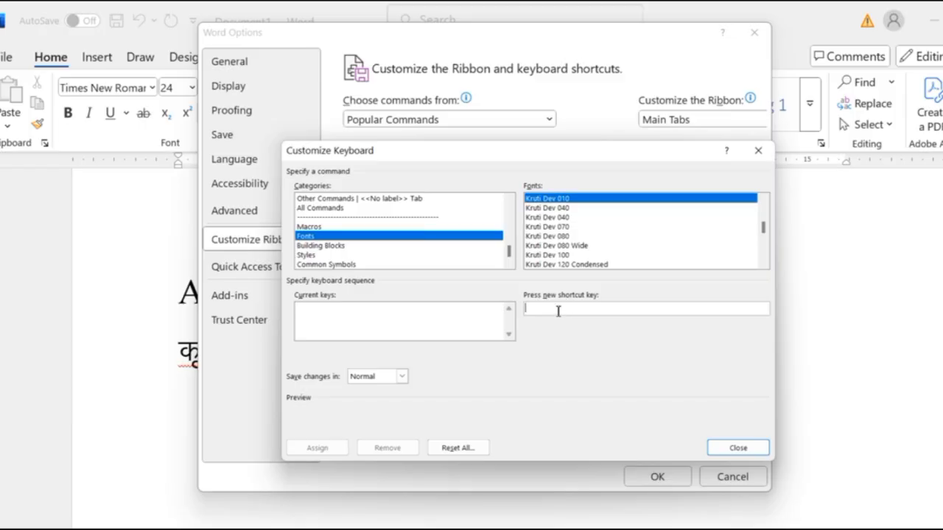
key("ctrl+KP_1")
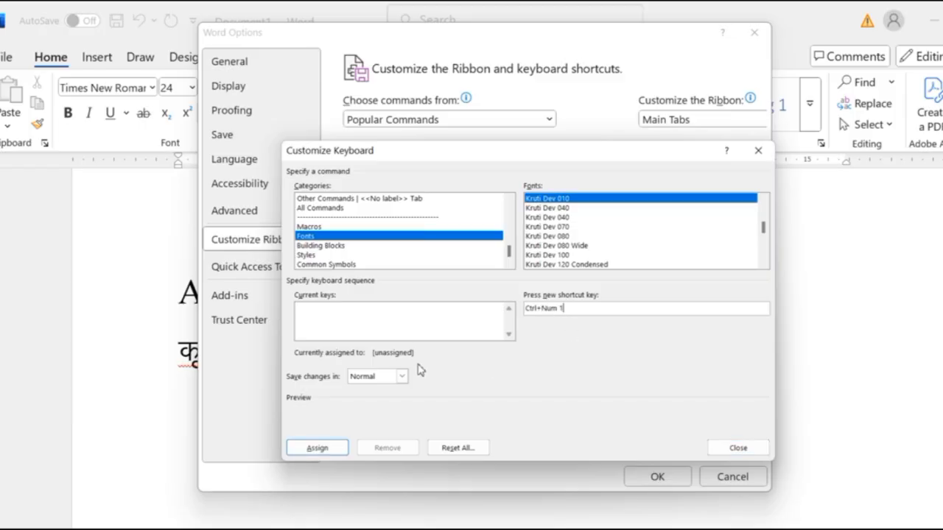
left_click(341, 454)
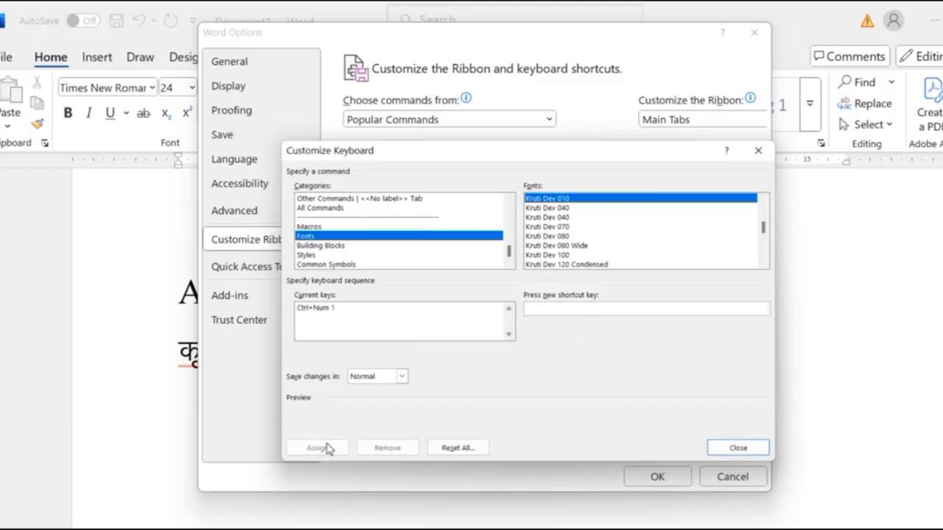
left_click(741, 451)
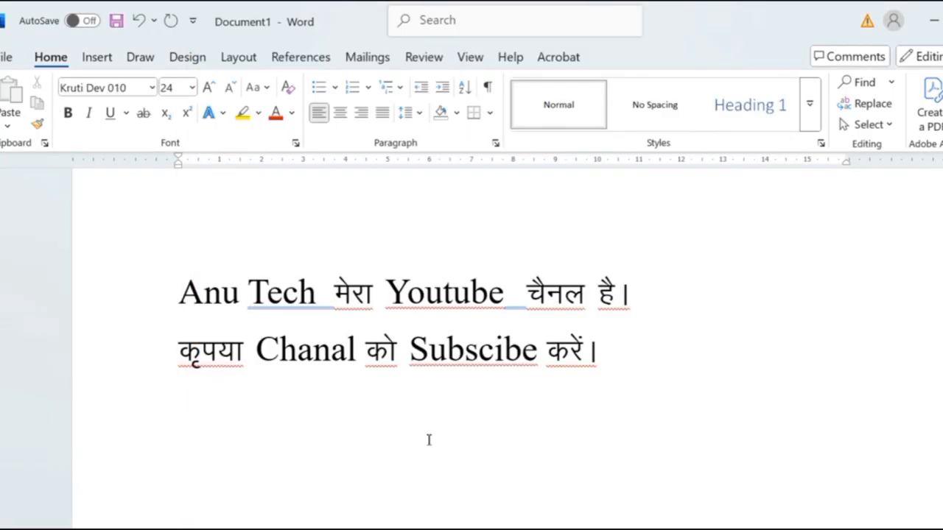
left_click(129, 89)
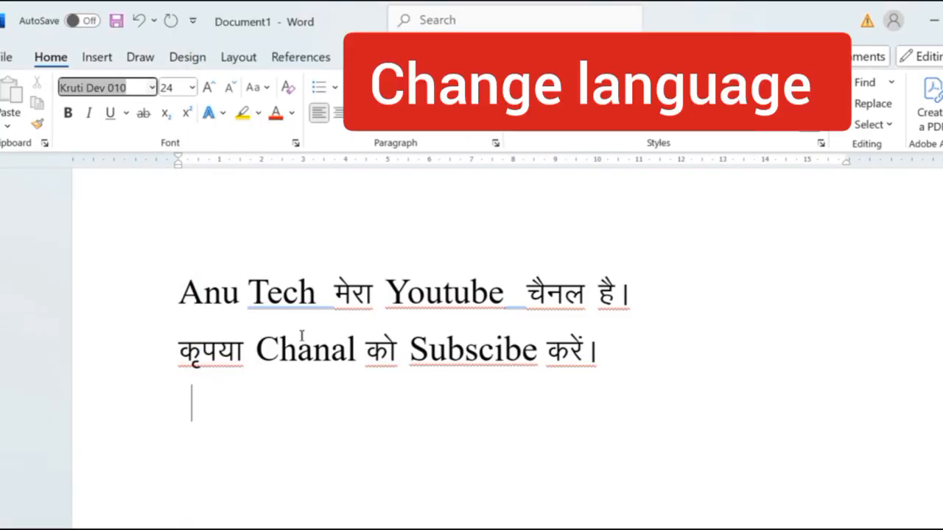
type("Dsfhsafhdsakjfh")
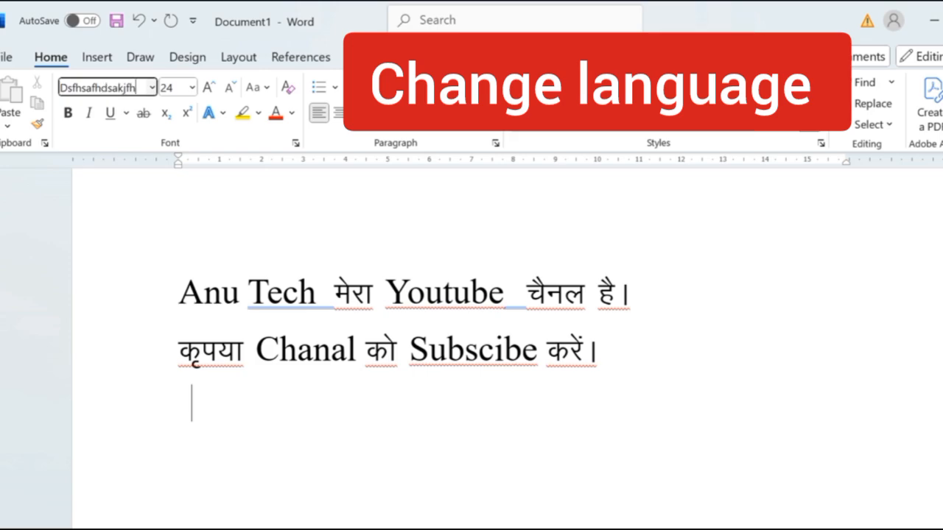
key("BackSpace")
key("BackSpace")
key("BackSpace")
key("BackSpace")
key("BackSpace")
key("BackSpace")
key("BackSpace")
key("BackSpace")
key("BackSpace")
key("BackSpace")
key("BackSpace")
key("BackSpace")
key("BackSpace")
key("BackSpace")
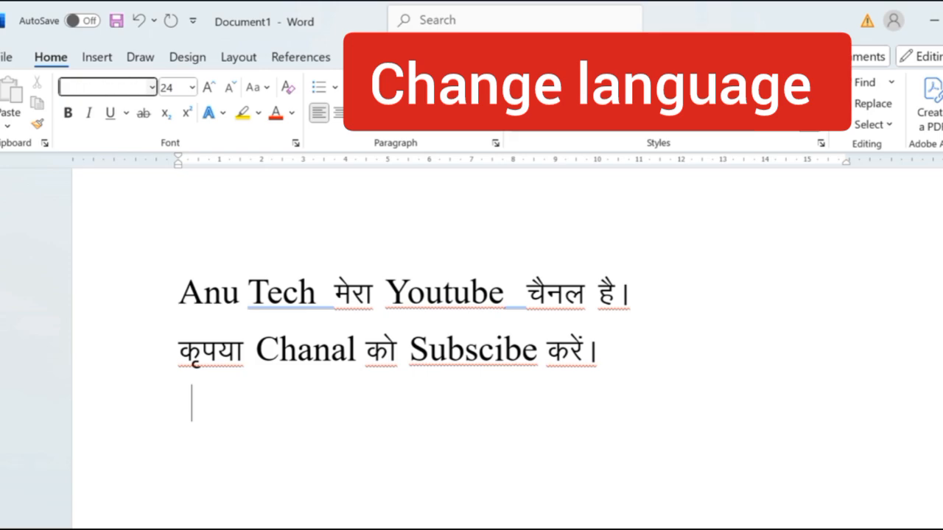
Step: Enter random Hindi test characters in Kruti Dev 010 on the third line and start a new line
left_click(231, 421)
type("sfdsfsfdsf")
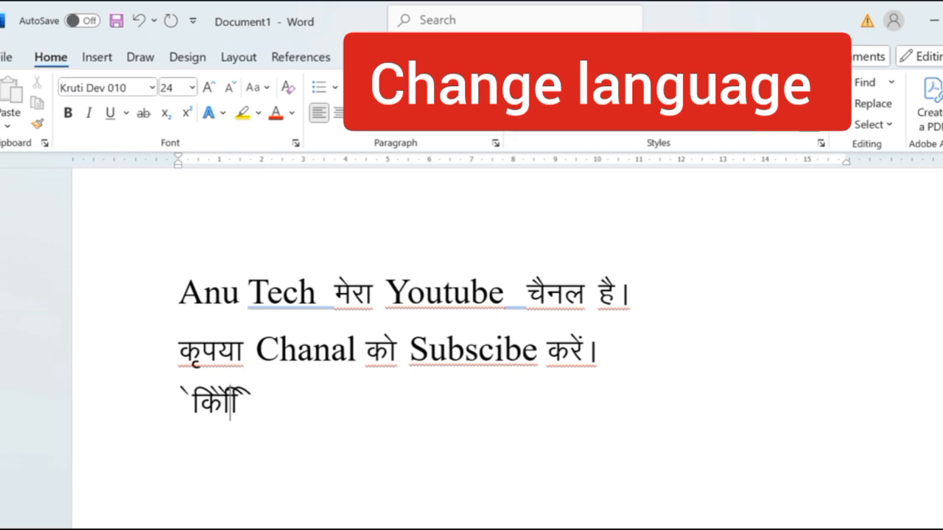
type("dhdhlkjs")
key("Return")
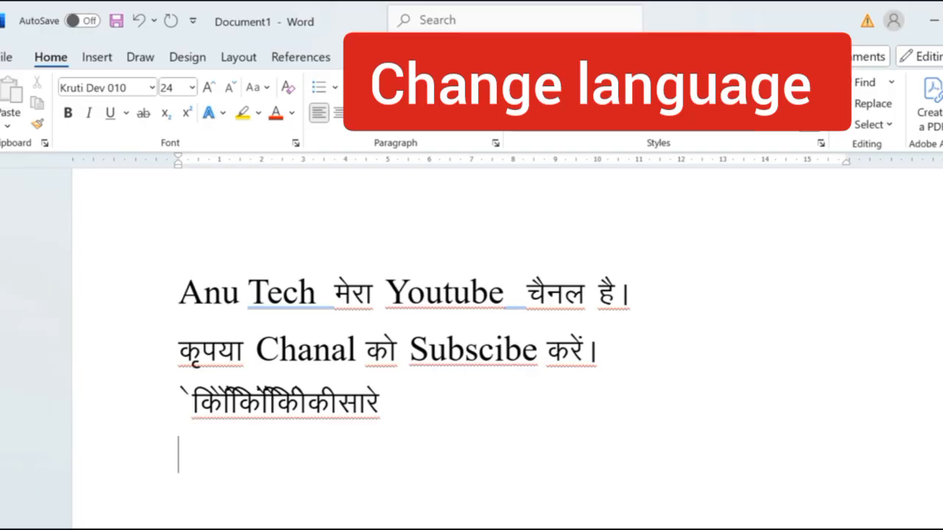
Step: Test font switching by entering "fjasljhsadfdsk ffskdjfkjsadkf sd" in Times New Roman, followed by random characters in Kruti Dev 010
key("ctrl+space")
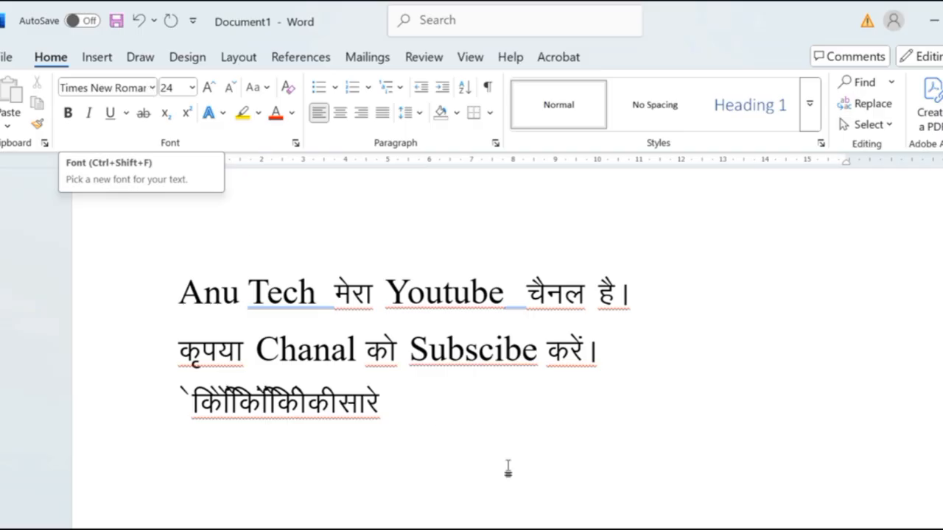
type("fjasljhsadfdsk ffskdjfkjsadkf sd")
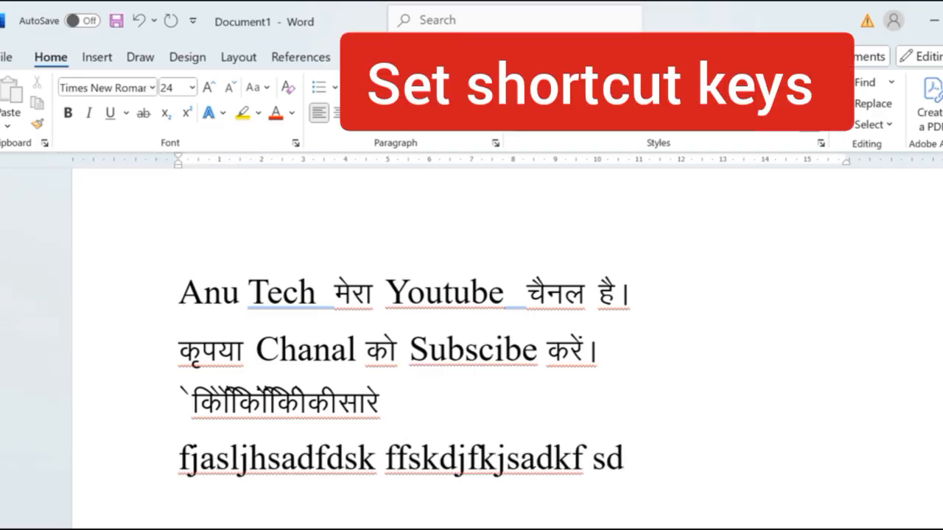
key("alt+k")
type("dhjfksadhjfksadjf")
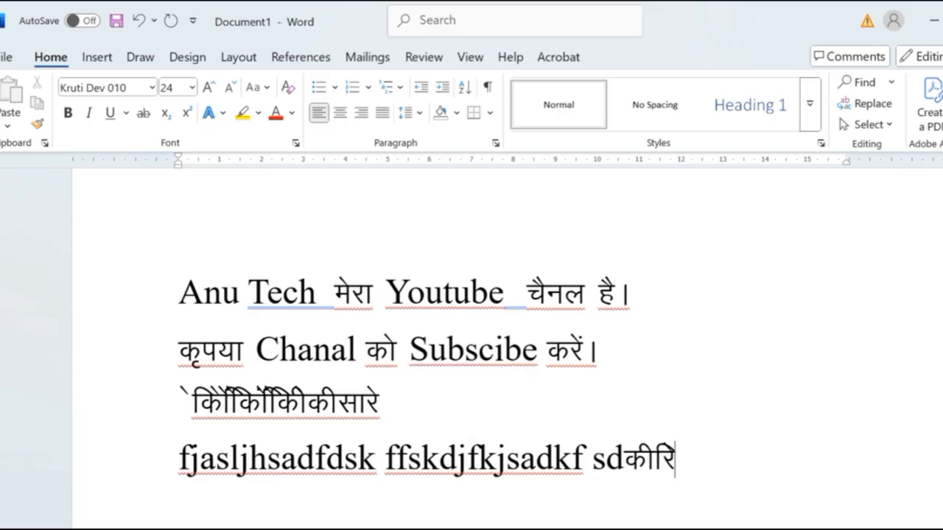
type(" fdajhadf")
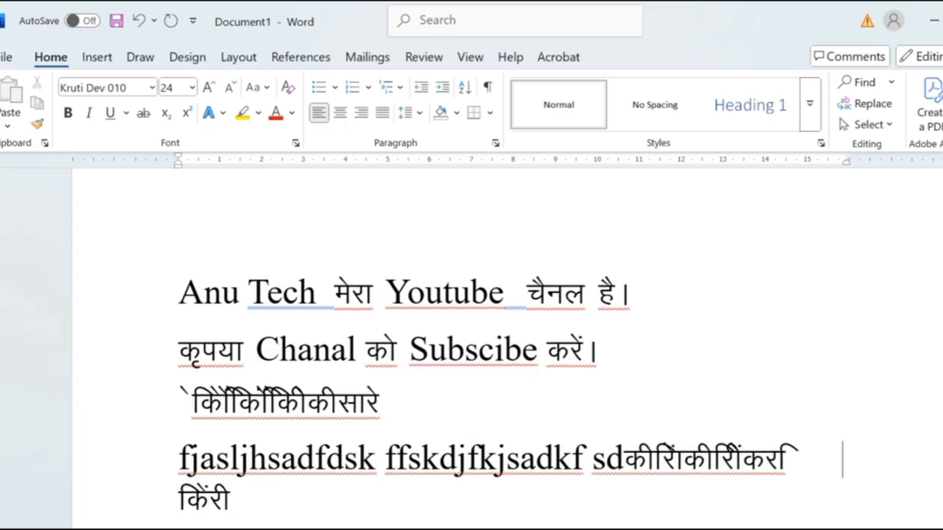
key("Return")
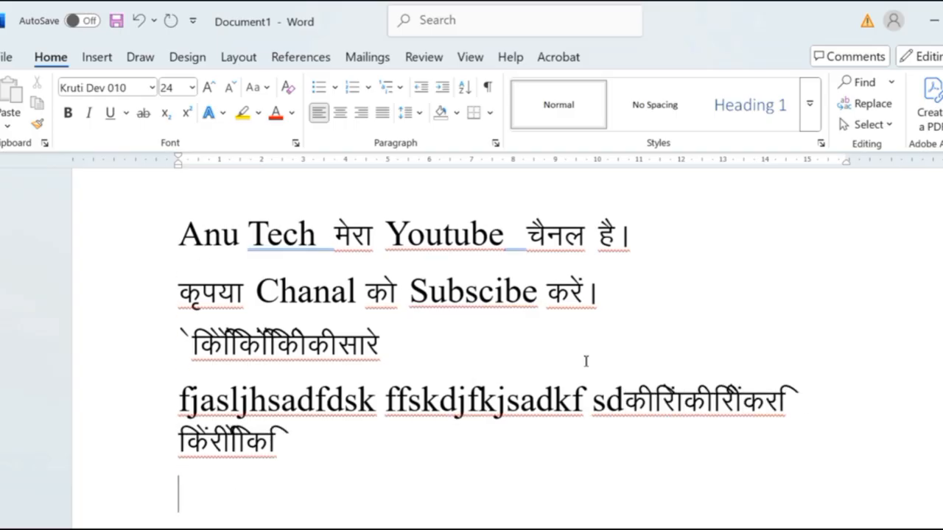
Step: Replace all the random test text below the second line with "मेरे चैनल पर आपका स्वागत है" in Kruti Dev 010
left_click_drag(286, 443, 185, 358)
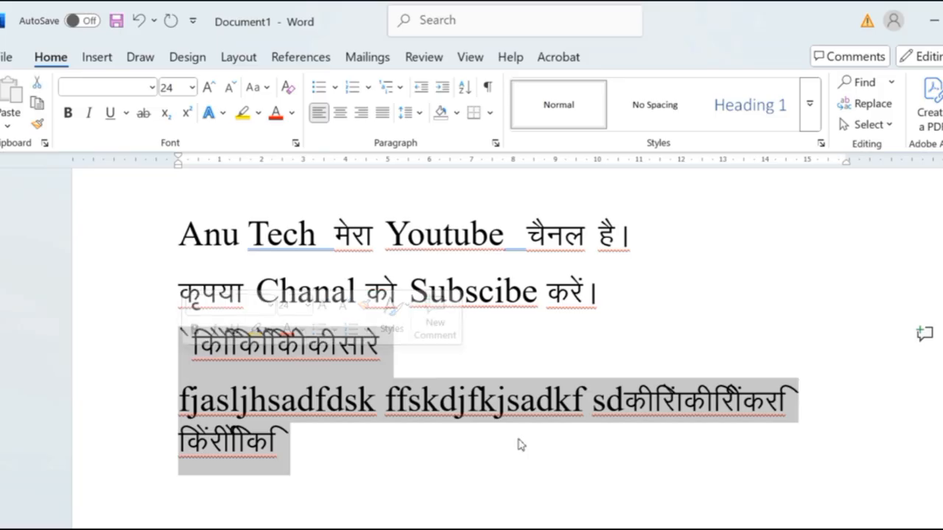
key("alt+k")
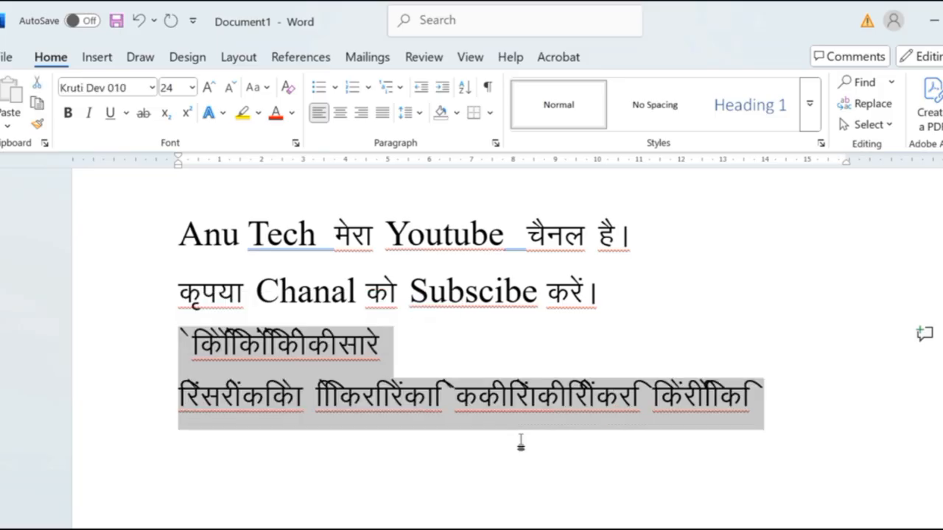
type("esjs pS")
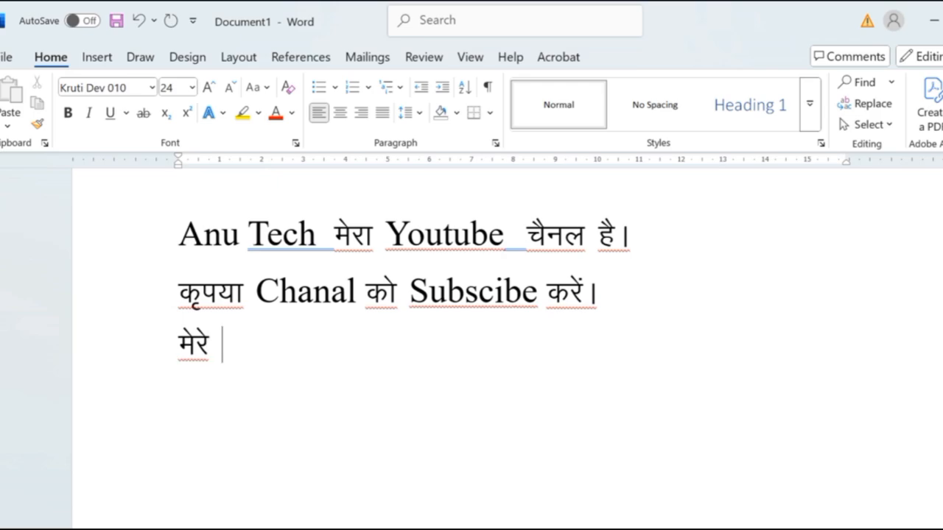
type("uy ij vk")
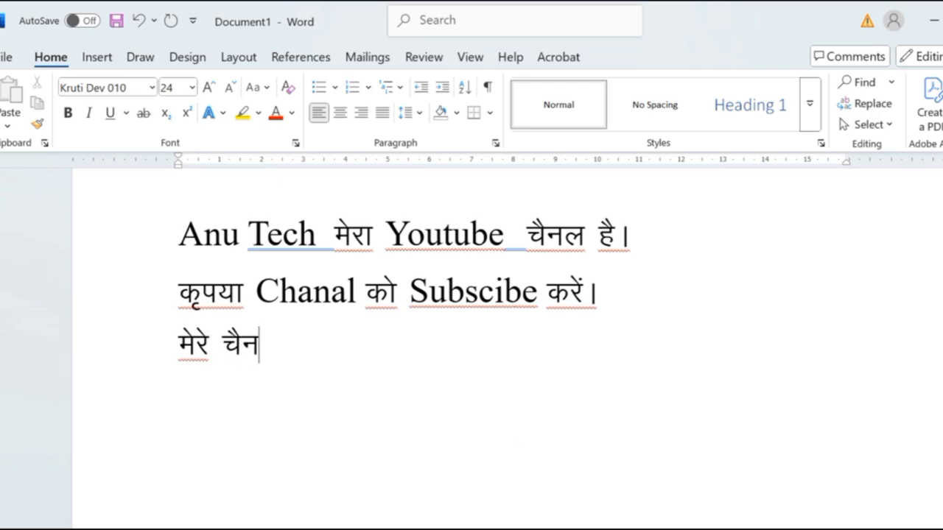
type("idk l")
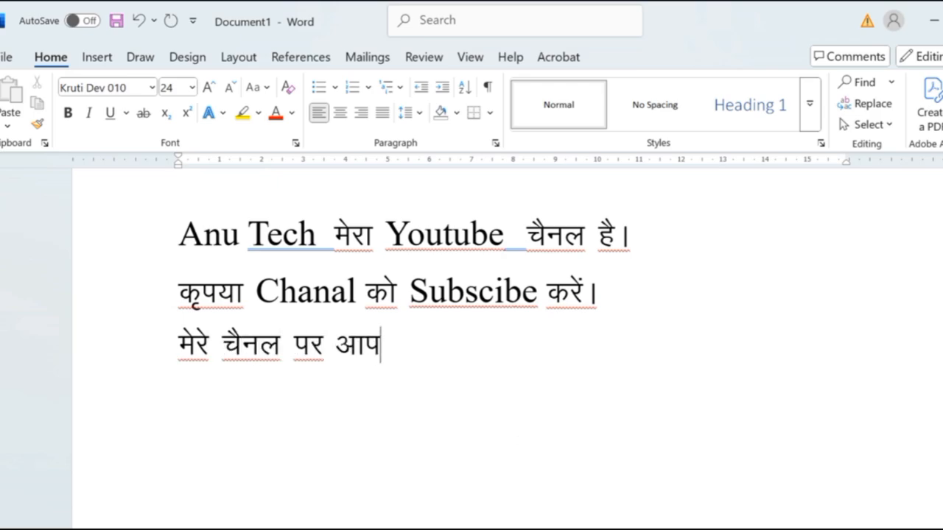
type("okxr ")
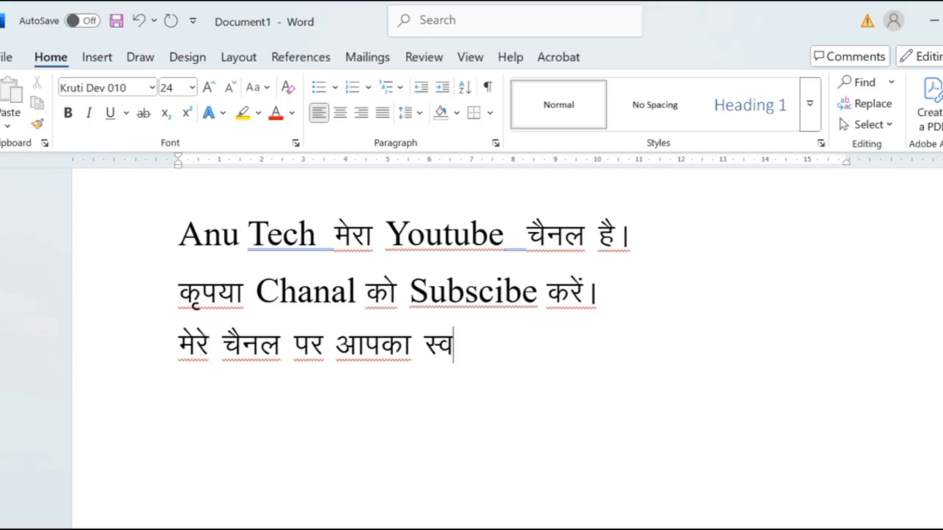
type("gS")
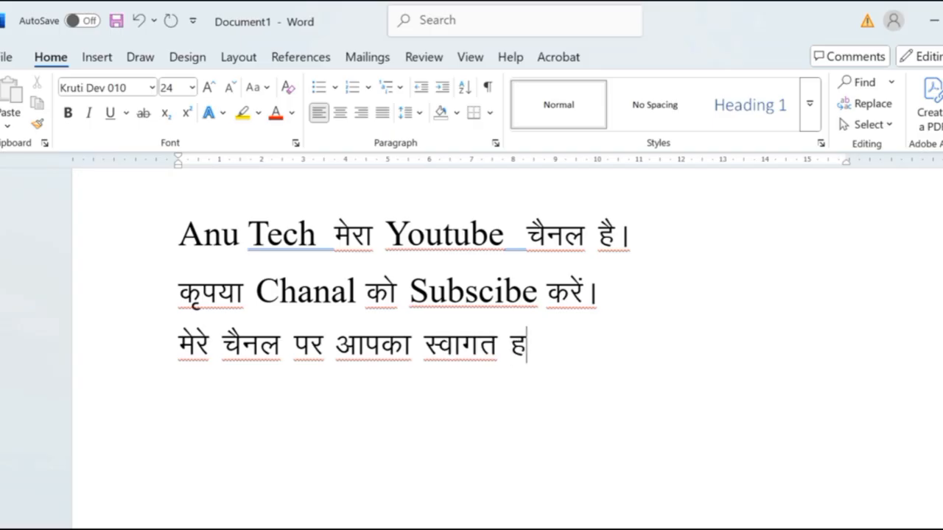
Step: Start a new line and enter "कोई भी सवाल हो तो" in Kruti Dev 010
key("Return")
type("dksbZ ")
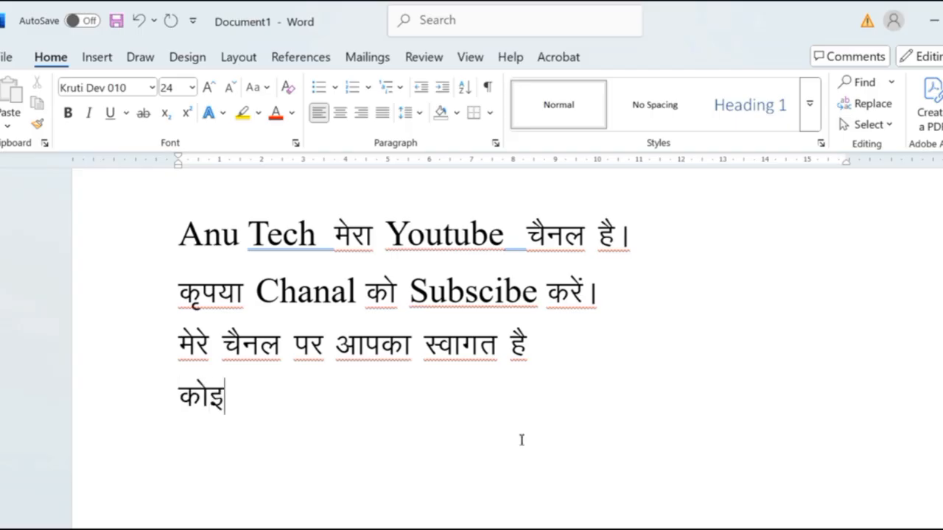
type("Hkh lo")
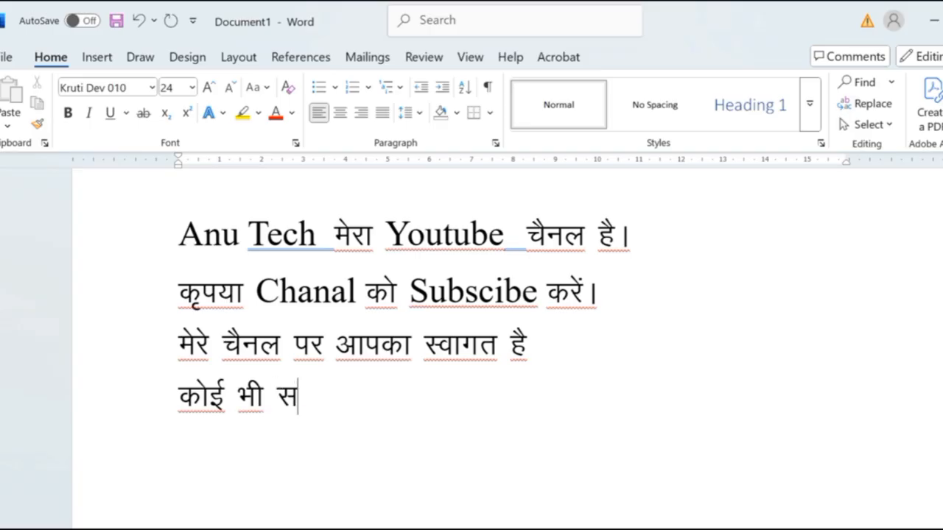
type("ky gks e")
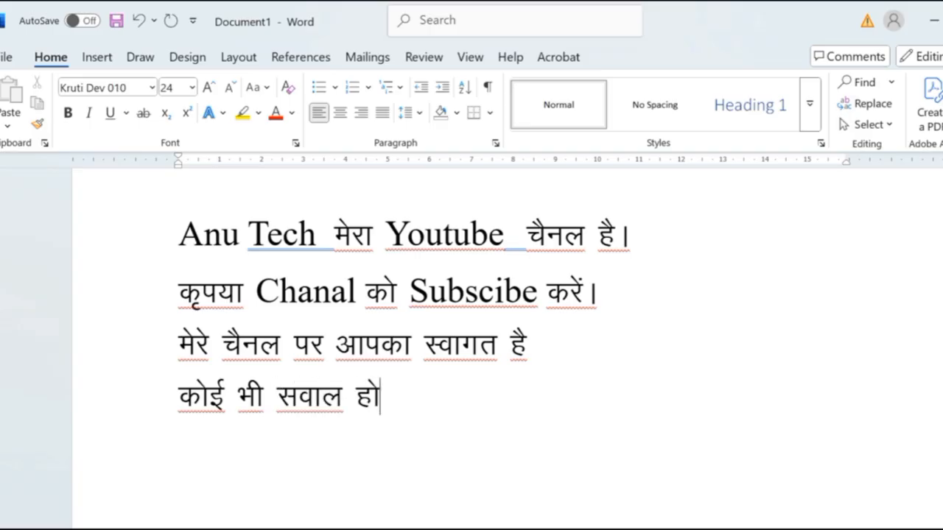
type("k")
key("BackSpace")
key("BackSpace")
type("rks")
Step: Switch to Times New Roman and add the word "Comment" to the last line
key("alt+e")
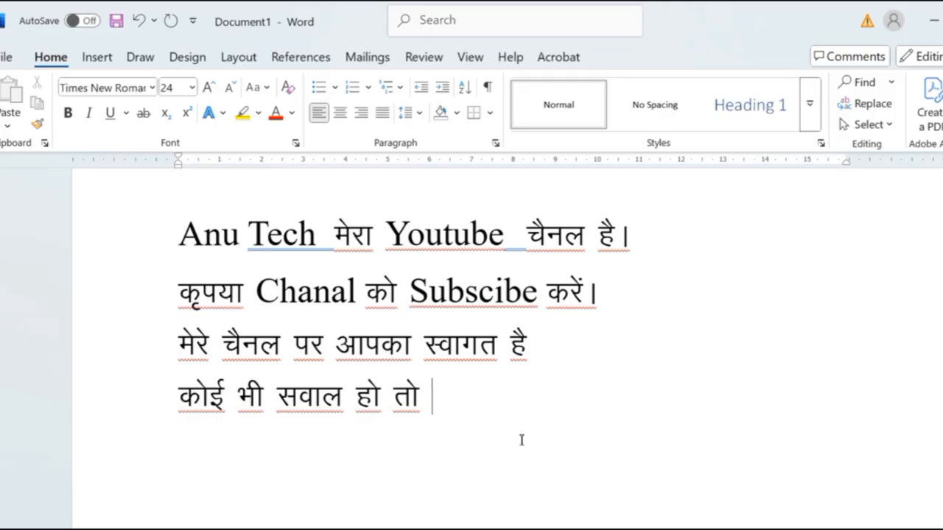
type("Commene")
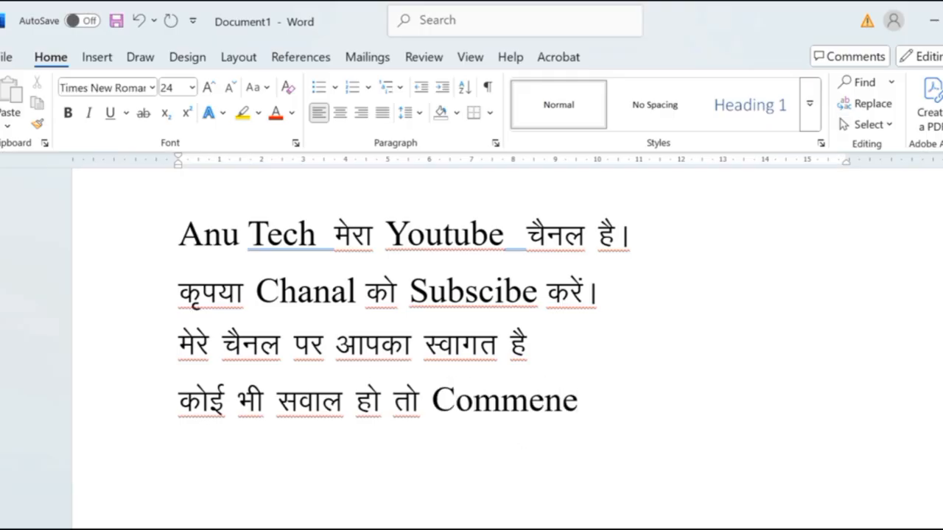
key("BackSpace")
type("t")
Step: Switch back to Kruti Dev 010, finish the sentence with "करें।" and start a new line
key("alt+e")
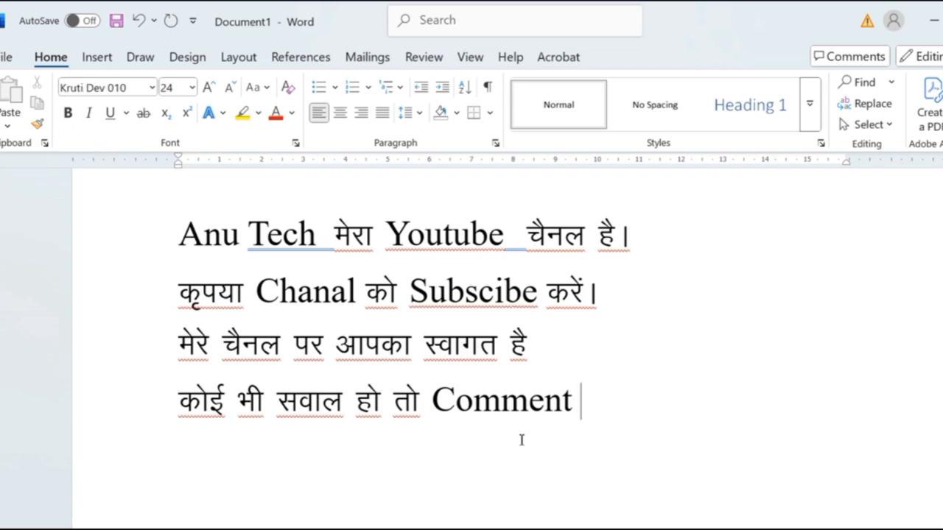
type("f")
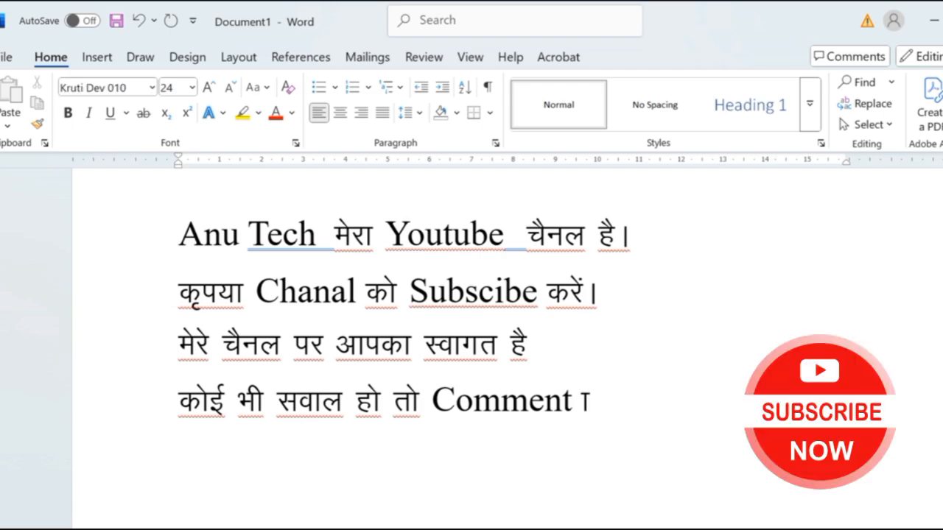
key("BackSpace")
type("djsa")
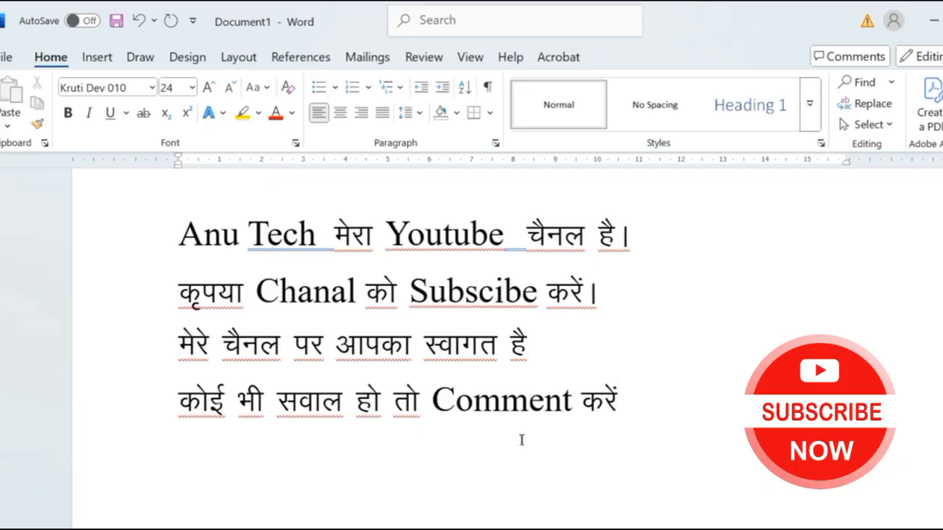
type("A")
key("Return")
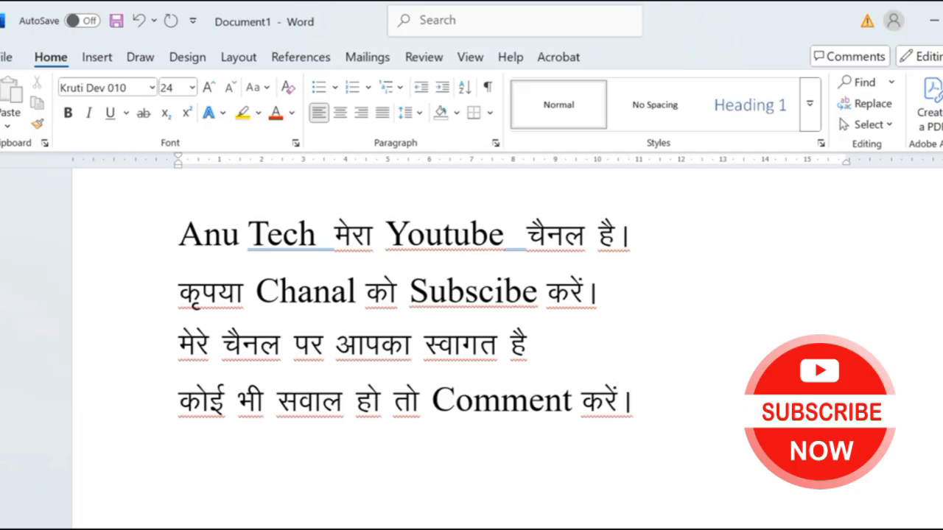